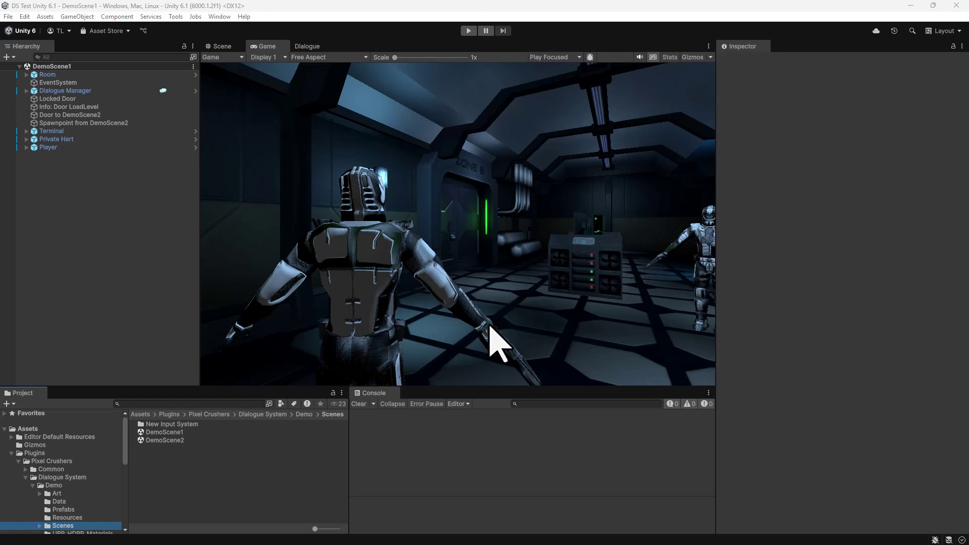
Open the Dialogue Manager's Demo Database for editing and show its field templates
{"action": "left_click", "coordinate": [71, 91]}
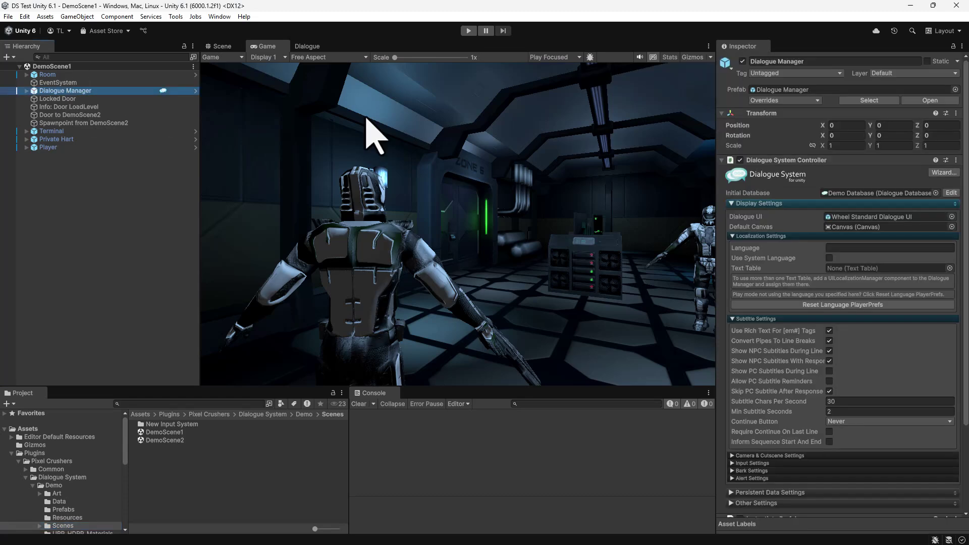
{"action": "left_click", "coordinate": [736, 181]}
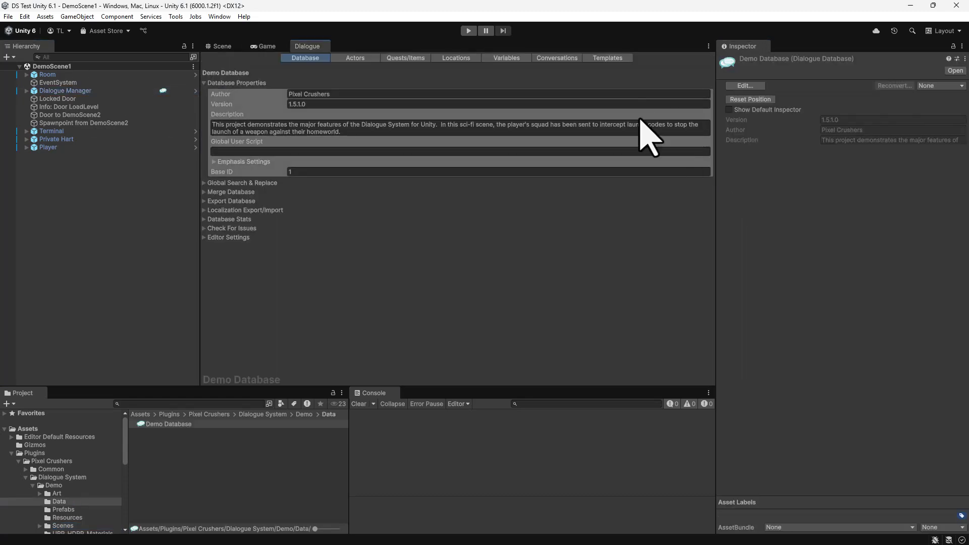
{"action": "left_click", "coordinate": [587, 56]}
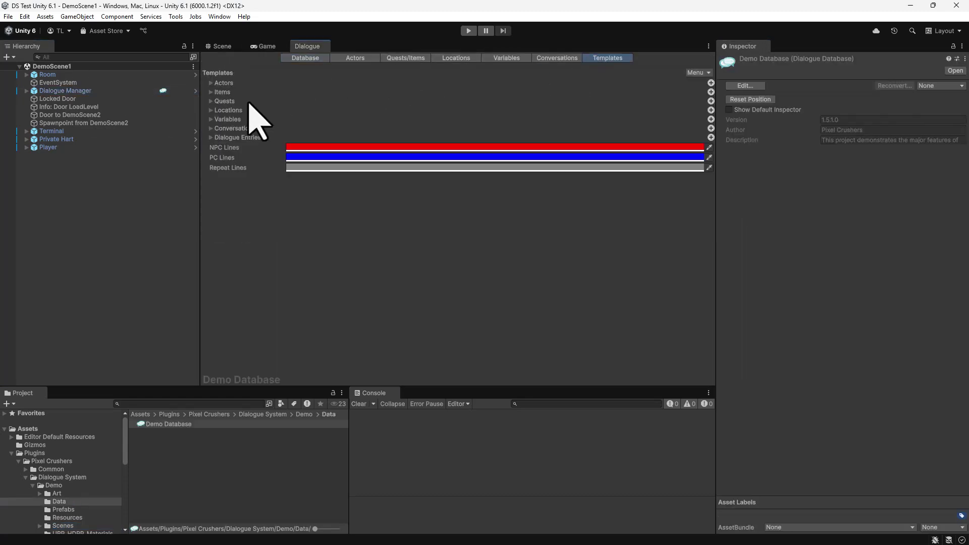
Add a field titled "es" of type Localization to the Dialogue Entries template
{"action": "left_click", "coordinate": [210, 138]}
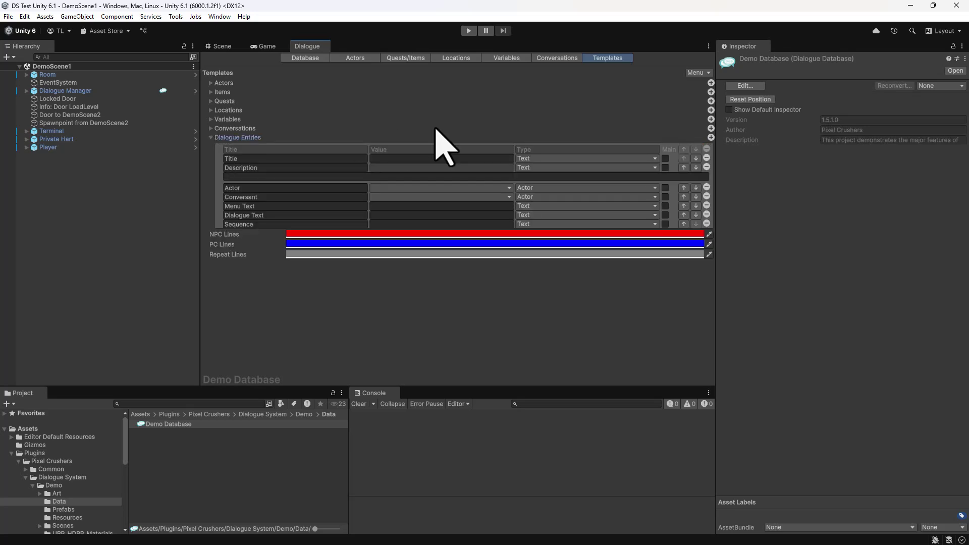
{"action": "left_click", "coordinate": [711, 138]}
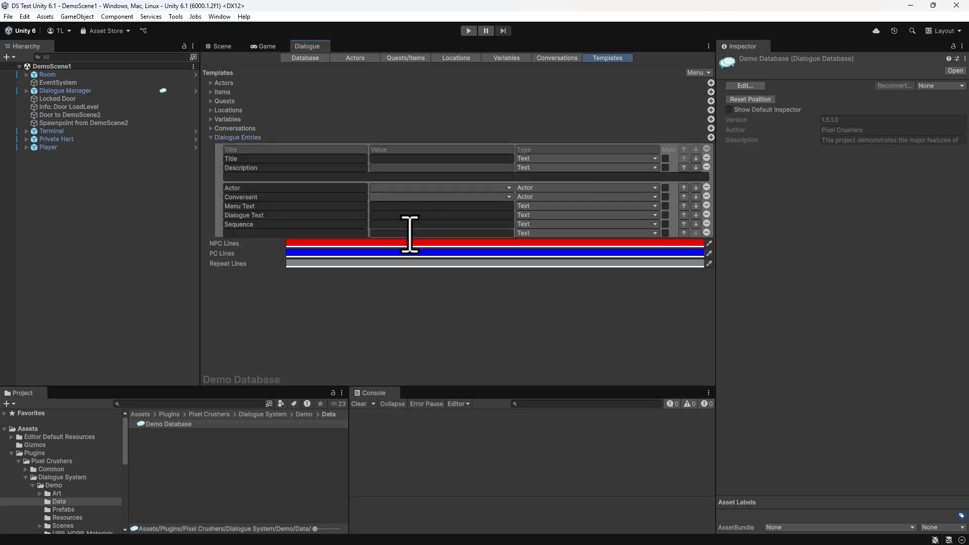
{"action": "left_click", "coordinate": [355, 233]}
{"action": "type", "text": "es"}
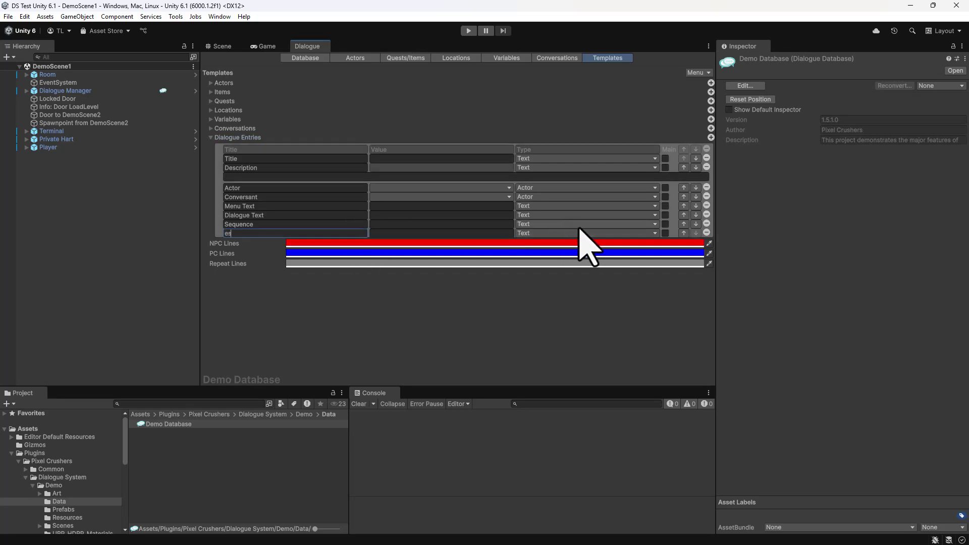
{"action": "left_click", "coordinate": [580, 233]}
{"action": "left_click", "coordinate": [573, 289]}
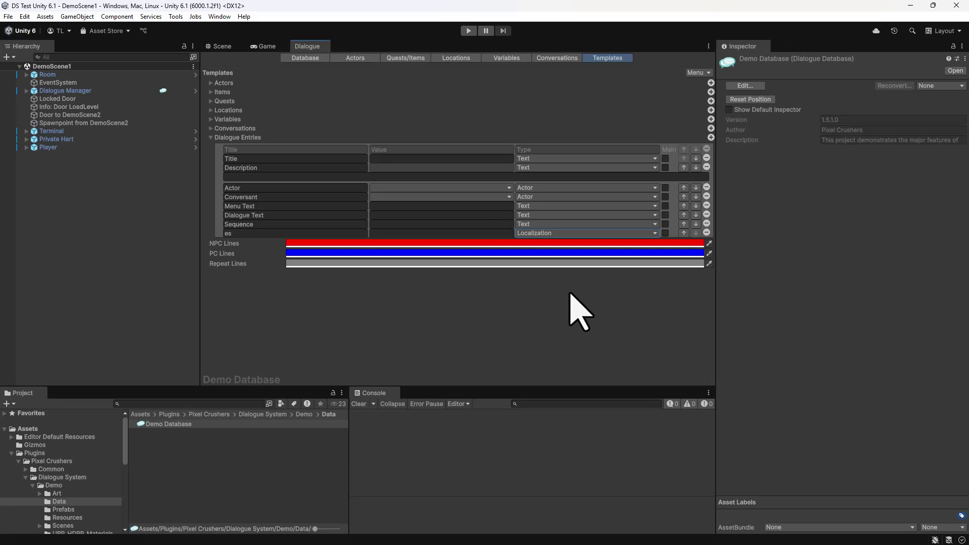
{"action": "left_click", "coordinate": [211, 138]}
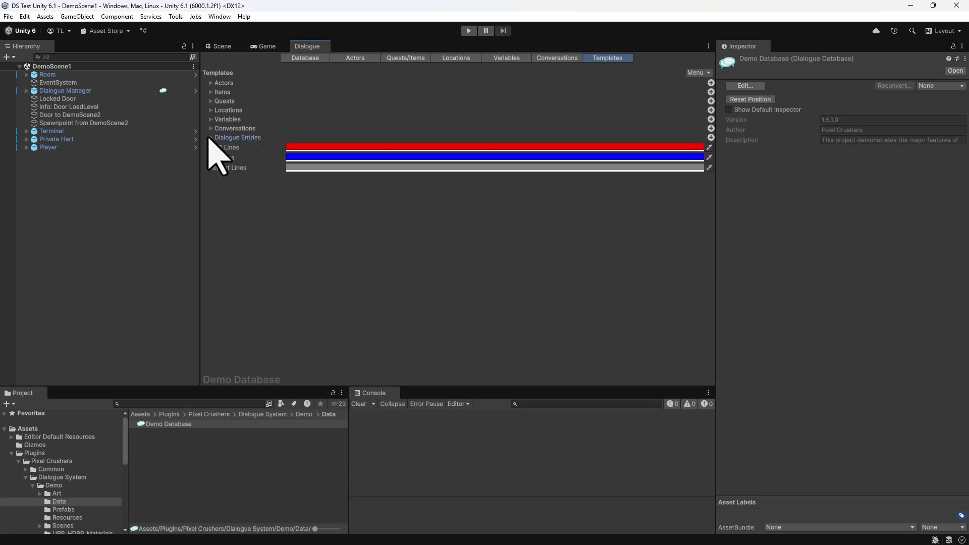
Add a field titled "Display Name es" of type Localization to the Quests template
{"action": "left_click", "coordinate": [211, 101]}
{"action": "left_click", "coordinate": [710, 101]}
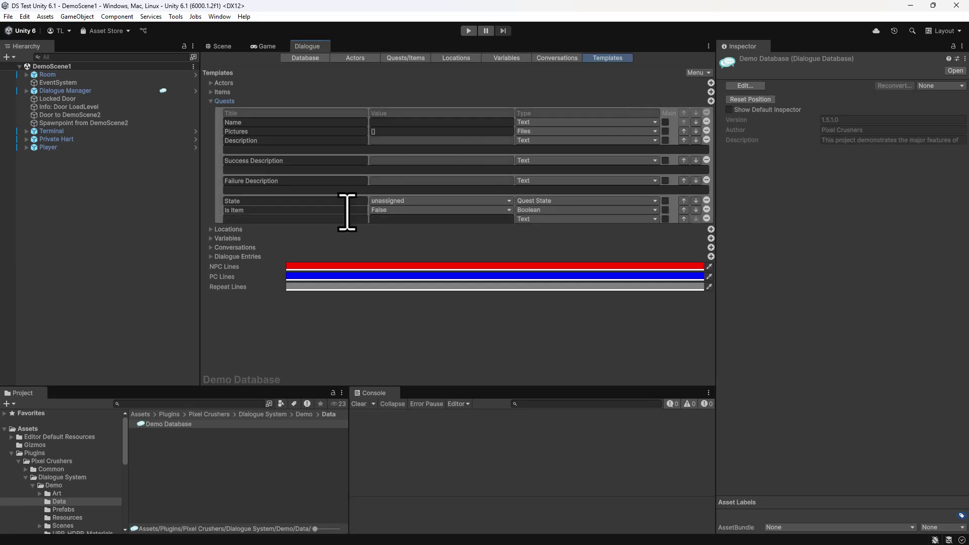
{"action": "left_click", "coordinate": [343, 219]}
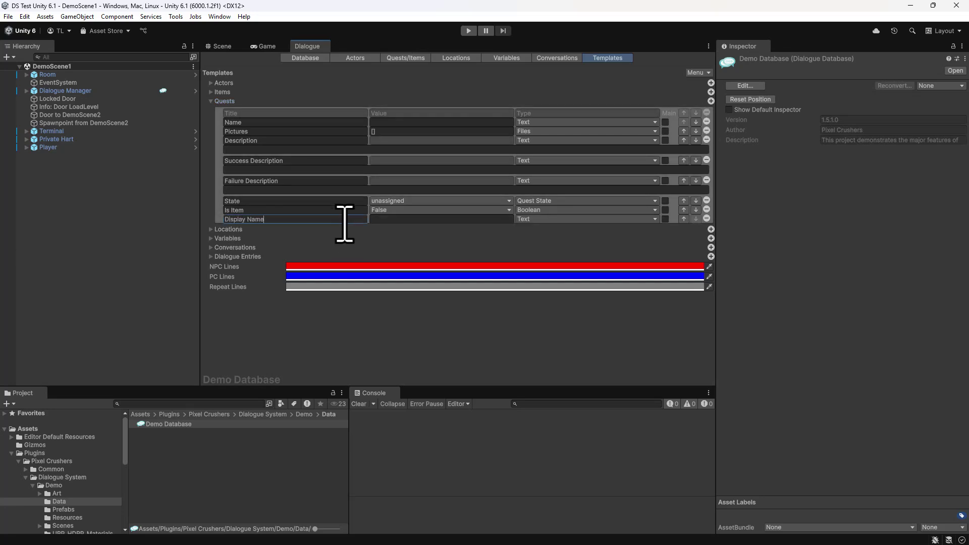
{"action": "type", "text": "Display Name es"}
{"action": "left_click", "coordinate": [530, 218]}
{"action": "left_click", "coordinate": [547, 274]}
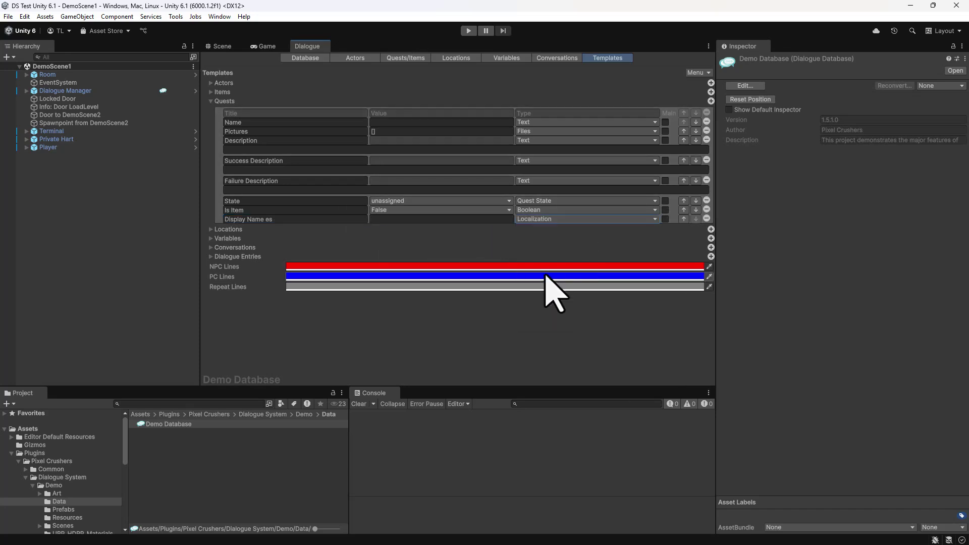
Add a field titled "Description es" of type Localization to the Quests template
{"action": "left_click", "coordinate": [711, 101]}
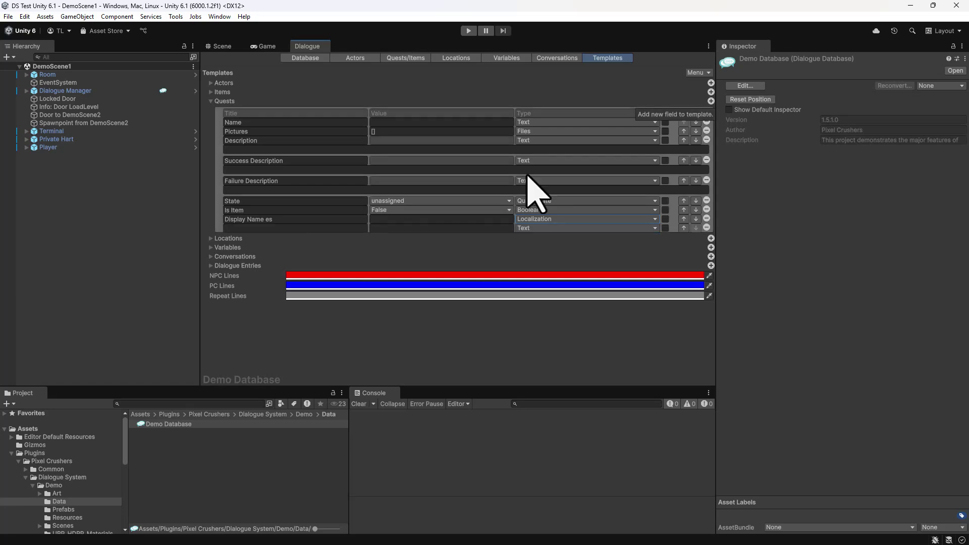
{"action": "left_click", "coordinate": [331, 228]}
{"action": "type", "text": "escription es"}
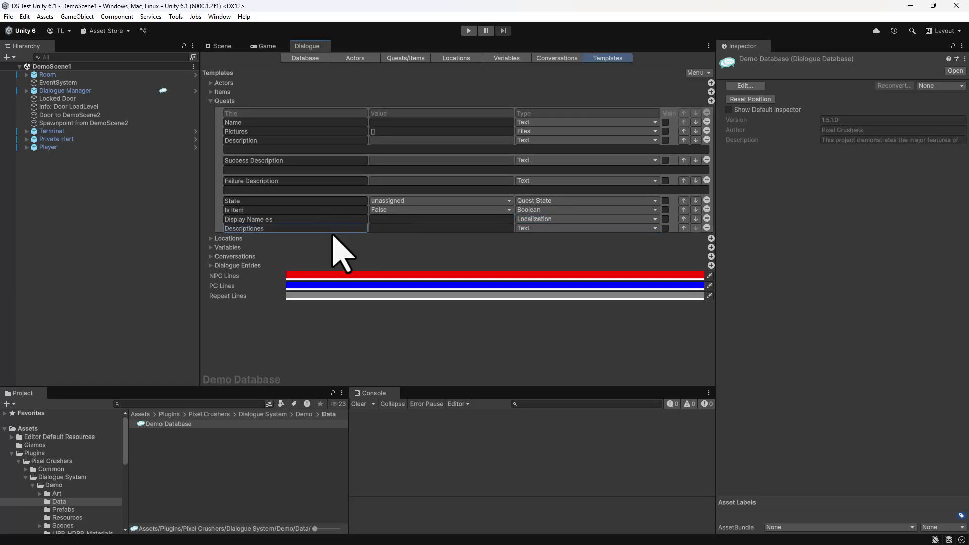
{"action": "left_click", "coordinate": [547, 228]}
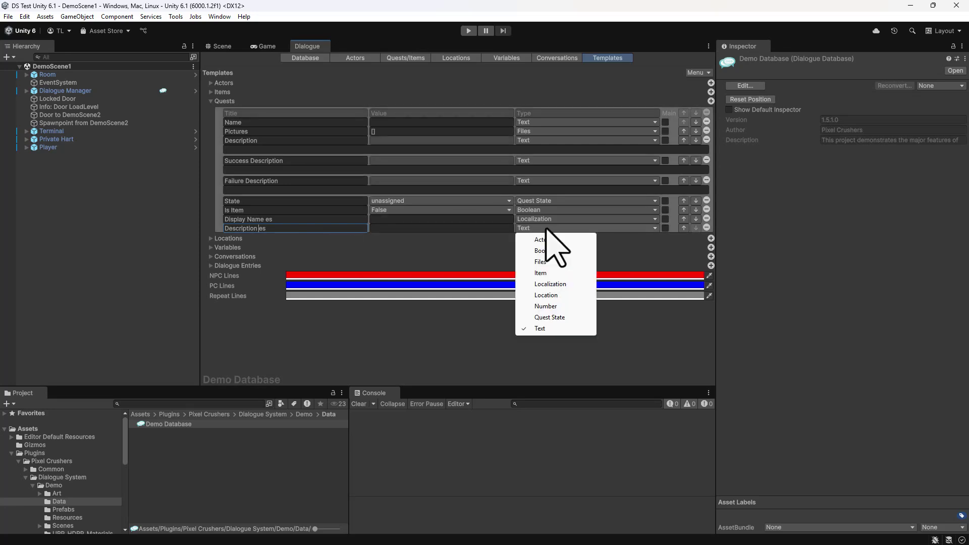
{"action": "left_click", "coordinate": [550, 284]}
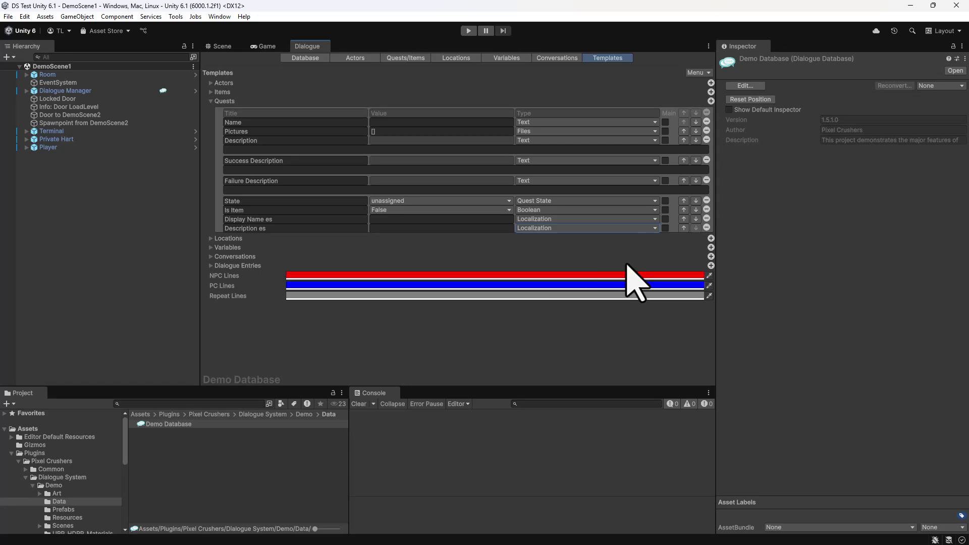
Mark the "Display Name es" and "Description es" fields of the Quests template as Main
{"action": "left_click", "coordinate": [665, 219]}
{"action": "left_click", "coordinate": [665, 228]}
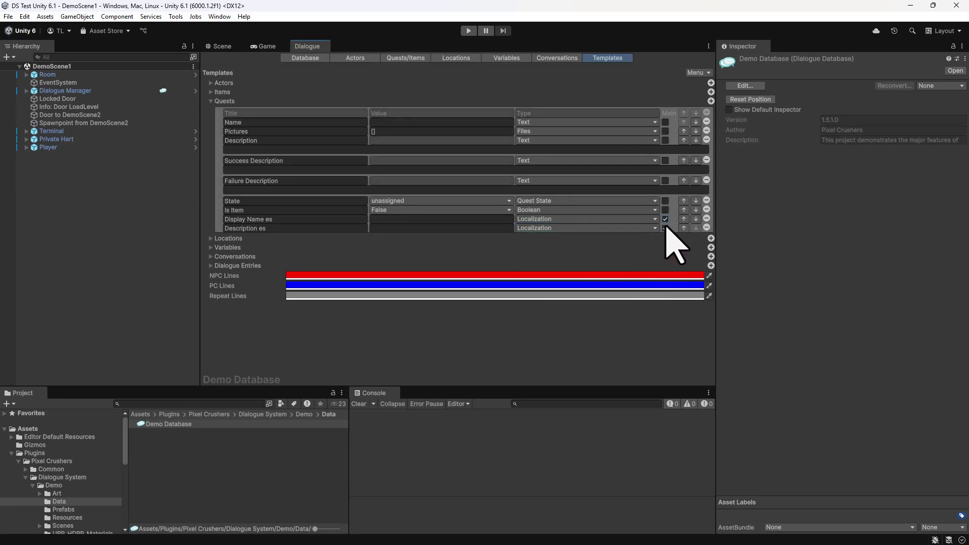
{"action": "left_click", "coordinate": [211, 101]}
Add a field titled "Display Name es" of type Localization to the Actors template
{"action": "left_click", "coordinate": [211, 83]}
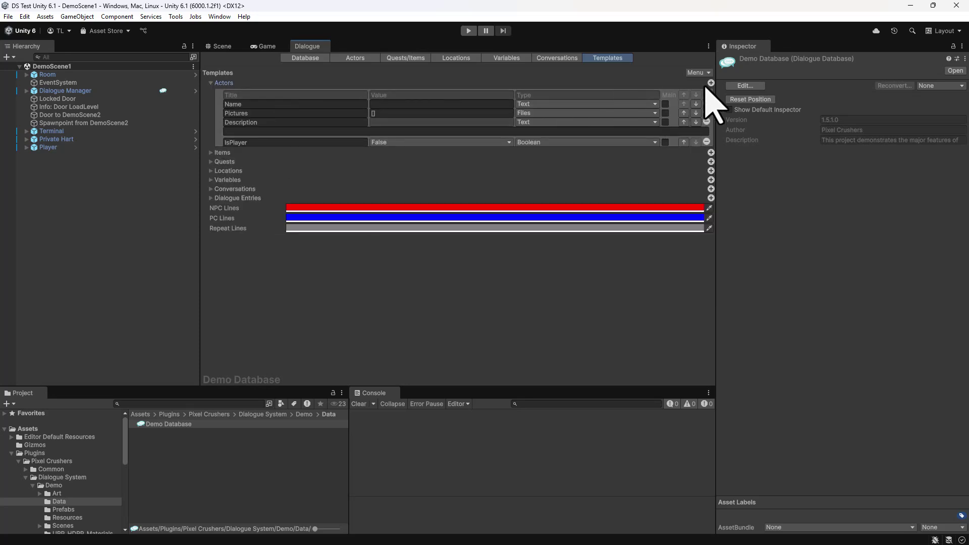
{"action": "left_click", "coordinate": [710, 83]}
{"action": "left_click", "coordinate": [314, 151]}
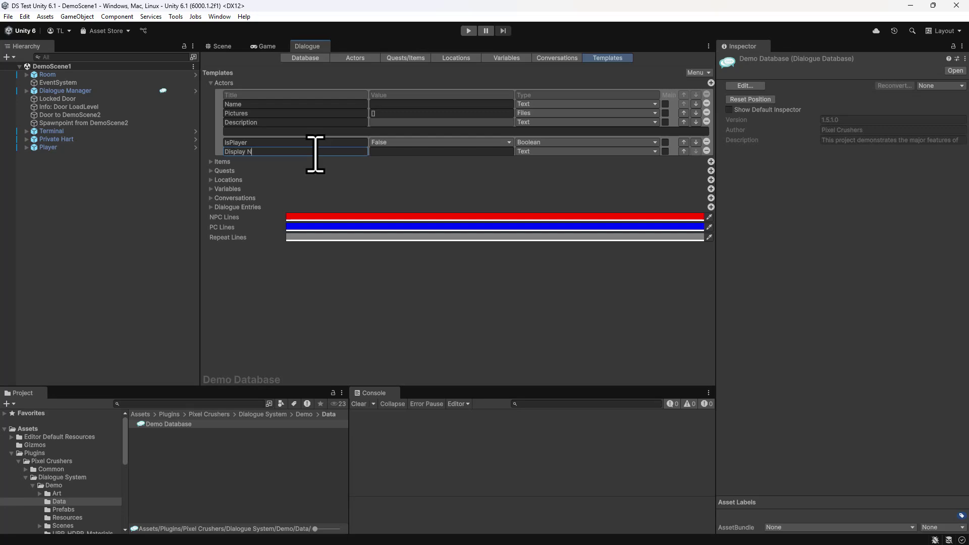
{"action": "type", "text": "Display Name es"}
{"action": "left_click", "coordinate": [536, 151]}
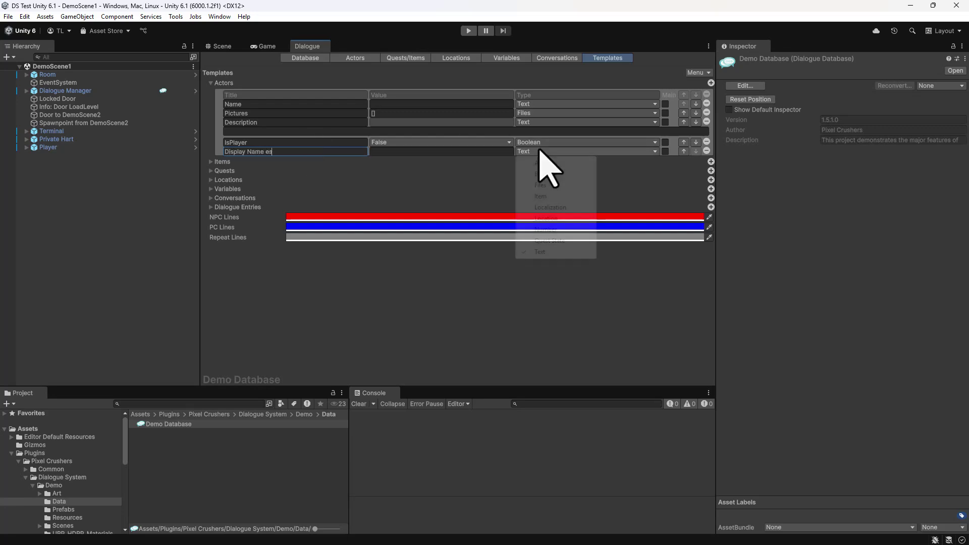
{"action": "left_click", "coordinate": [541, 207]}
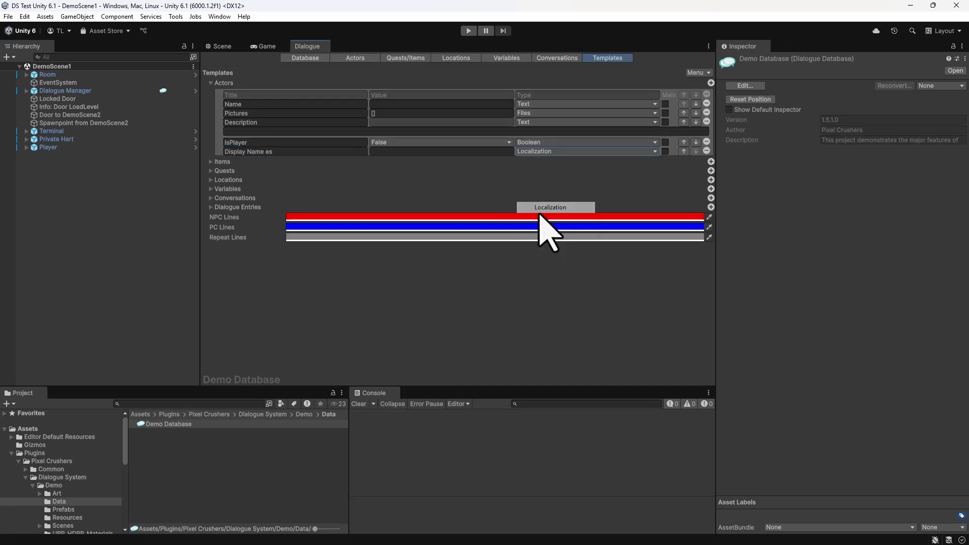
Apply the template fields to the "We need to intercept" dialogue entry in the Private Hart conversation
{"action": "left_click", "coordinate": [554, 59]}
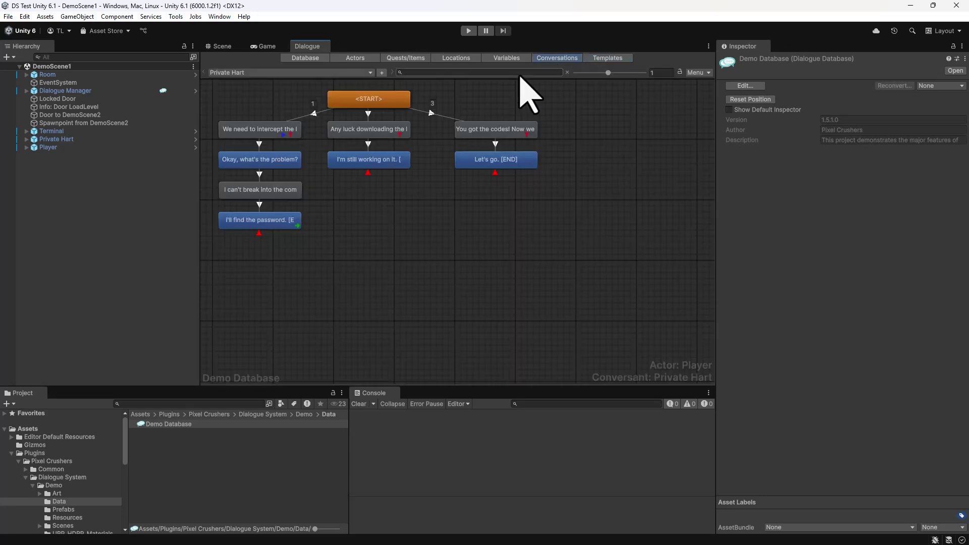
{"action": "left_click", "coordinate": [259, 131]}
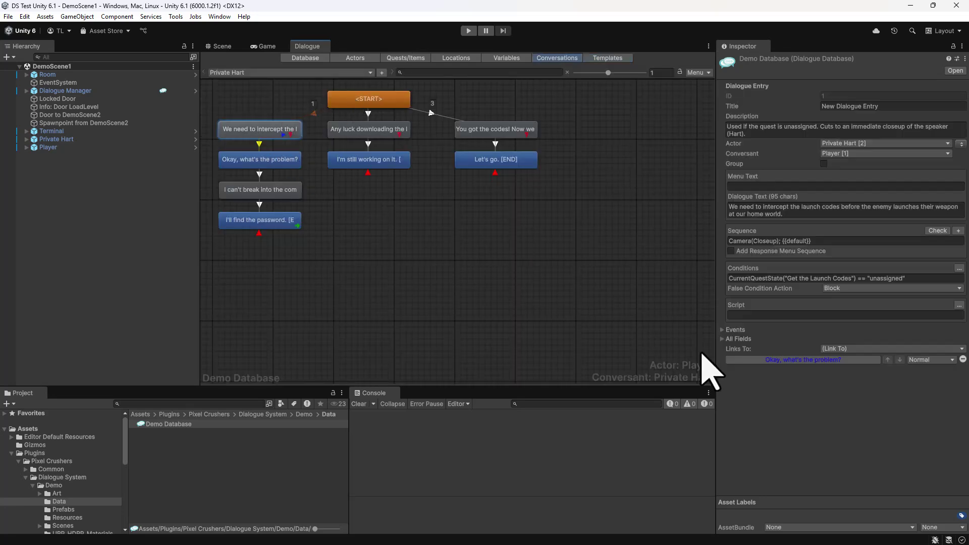
{"action": "left_click", "coordinate": [722, 339]}
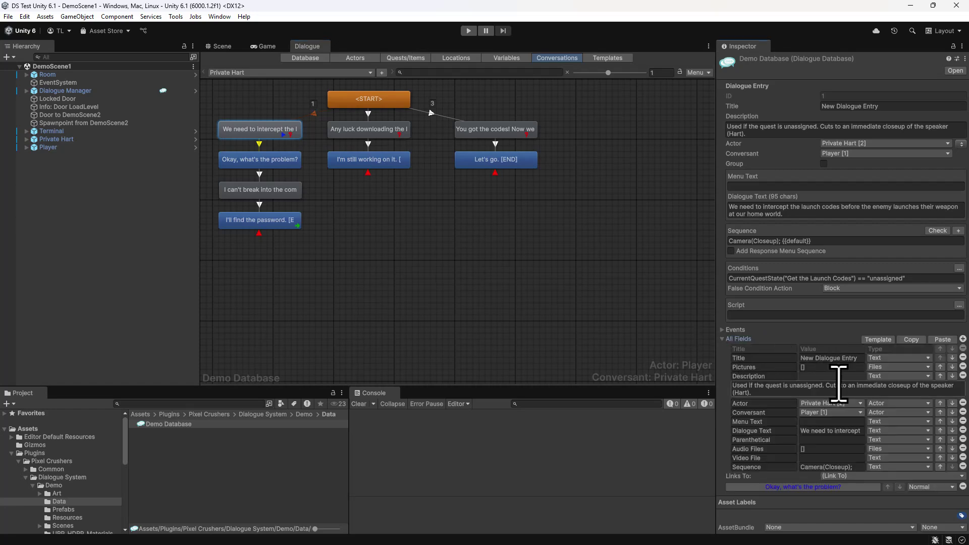
{"action": "left_click", "coordinate": [878, 340]}
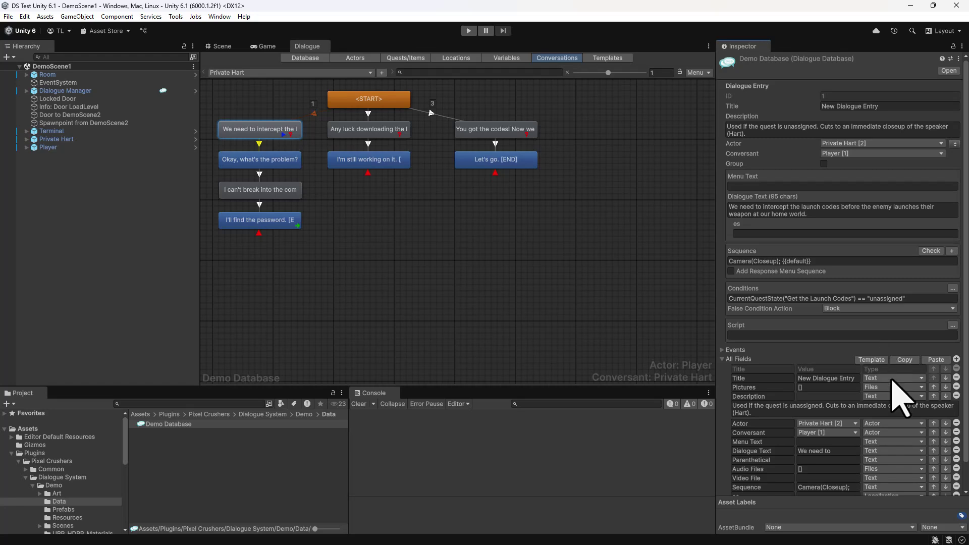
{"action": "left_click", "coordinate": [893, 372]}
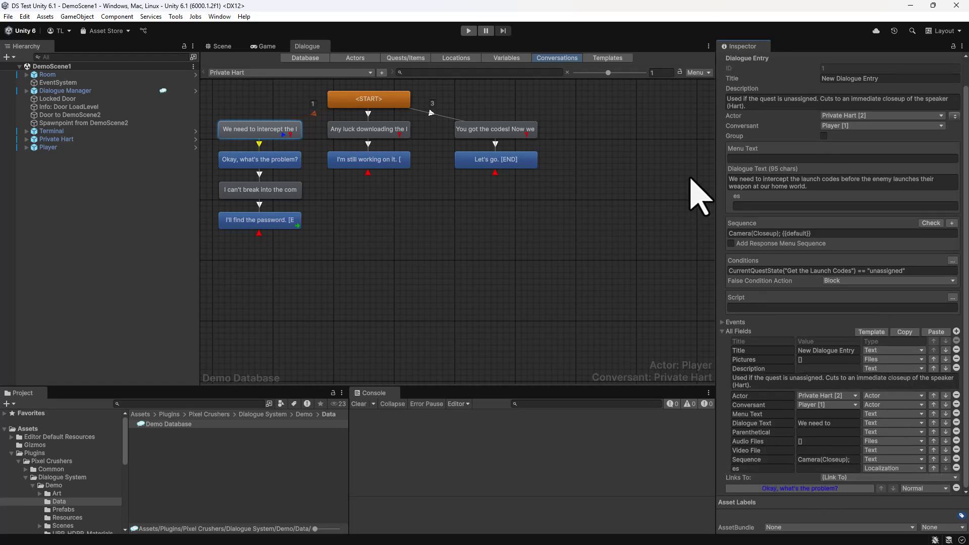
Apply the field templates to all assets in the Demo Database
{"action": "left_click", "coordinate": [605, 59]}
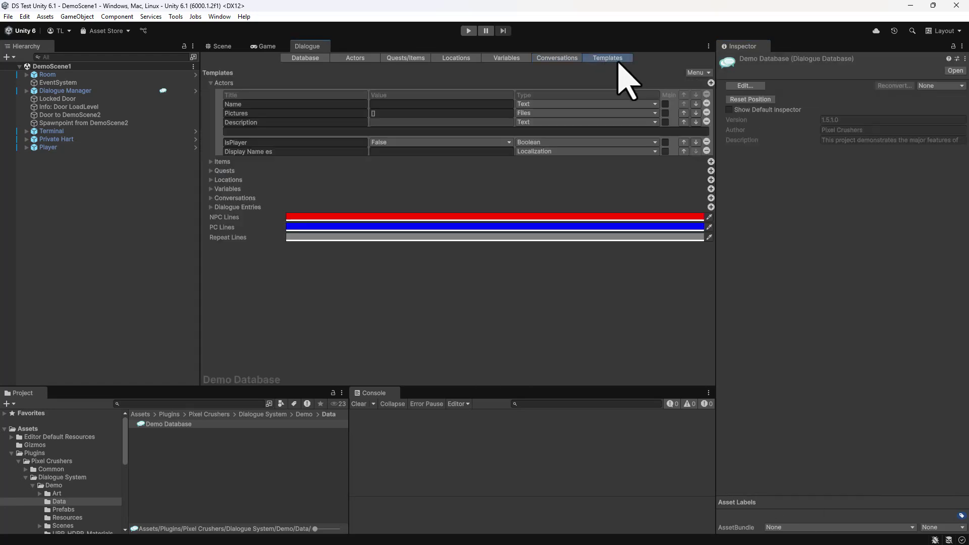
{"action": "left_click", "coordinate": [695, 73]}
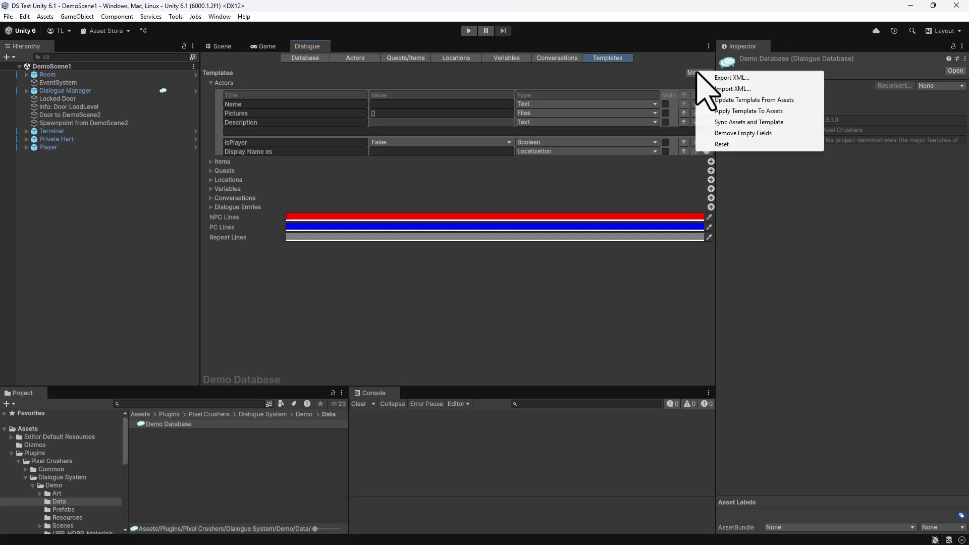
{"action": "left_click", "coordinate": [734, 112]}
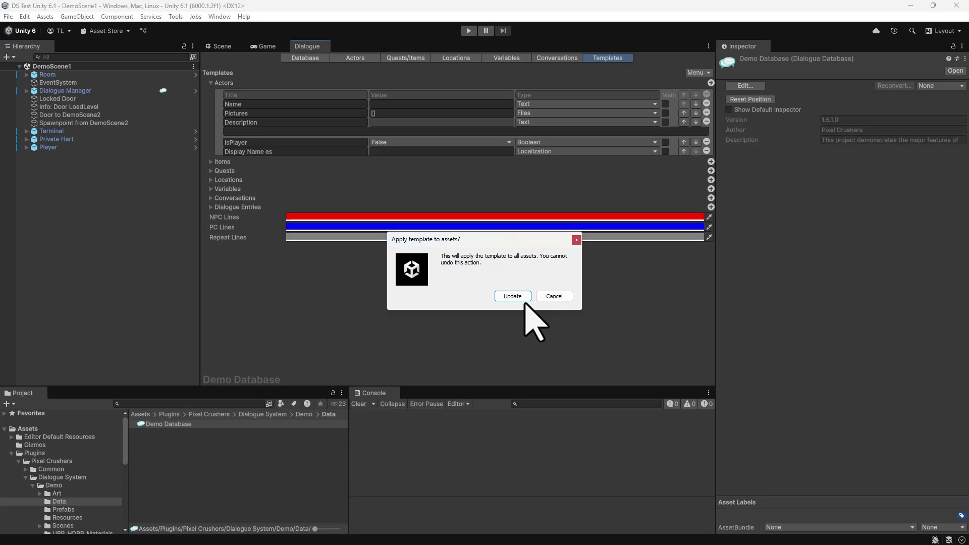
{"action": "left_click", "coordinate": [512, 296]}
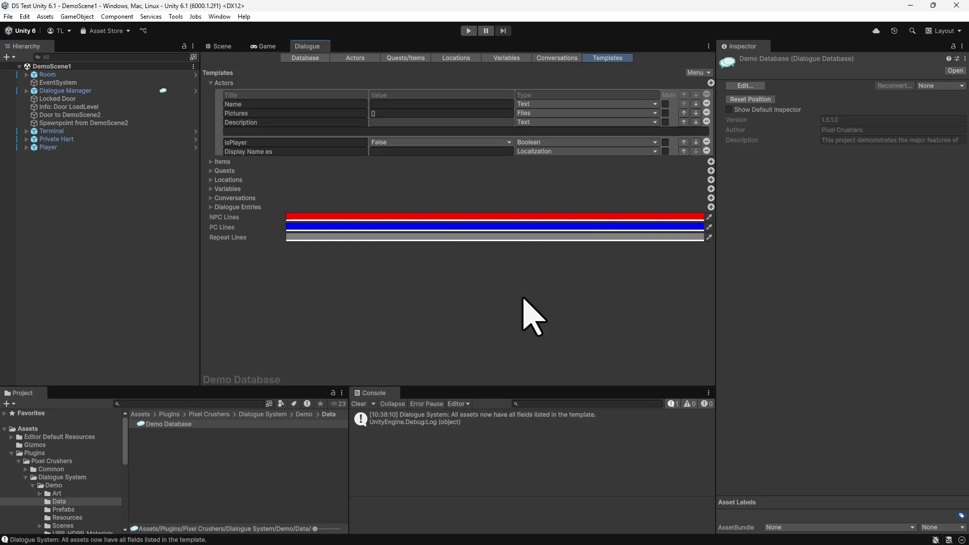
Set the "We need to intercept" entry's es text to "Necesitamos interceptar los códigos de lanzamiento antes de que el enemigo lance su arma a nuestro mundo natal."
{"action": "left_click", "coordinate": [570, 58]}
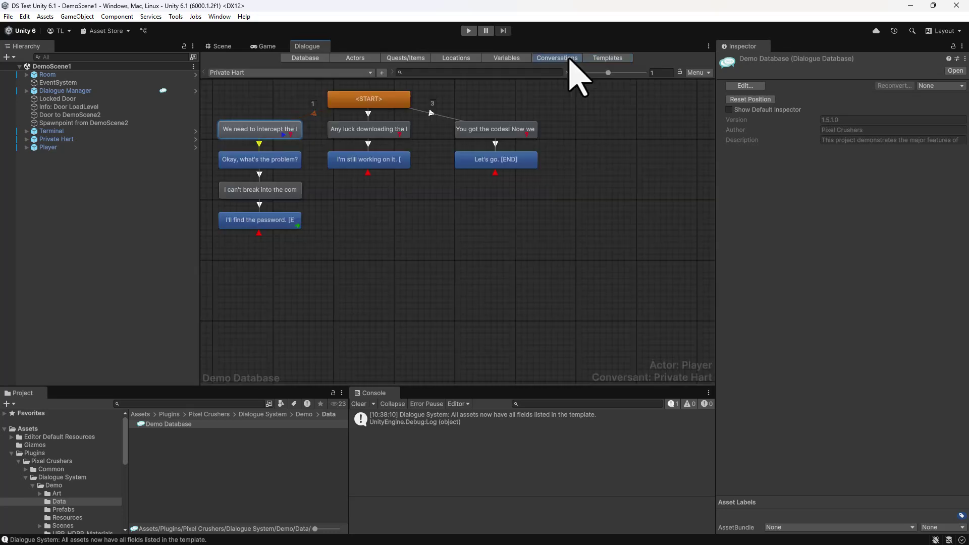
{"action": "left_click", "coordinate": [277, 132]}
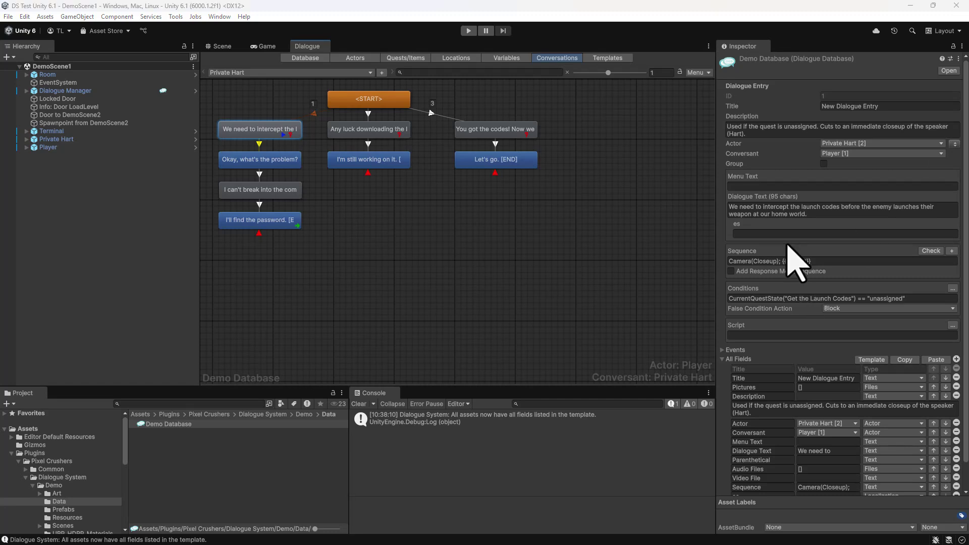
{"action": "left_click", "coordinate": [769, 233]}
{"action": "type", "text": "Necesitamos interceptar los códigos de lanzamiento antes de que el enemigo lance su arma a nuestro mundo natal"}
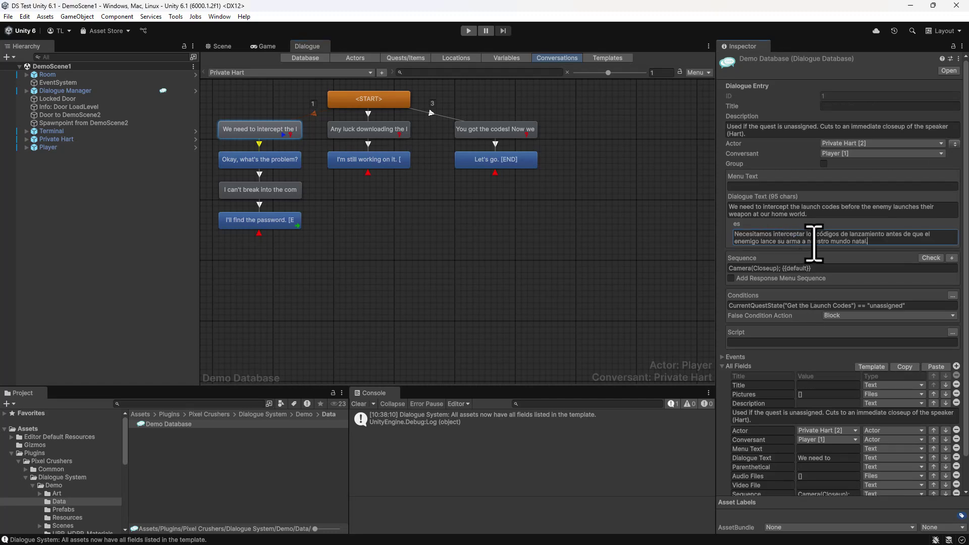
Set the es text of the "Okay, what's the problem?" entry to "Bueno ¿cual es el problema?"
{"action": "left_click", "coordinate": [267, 158]}
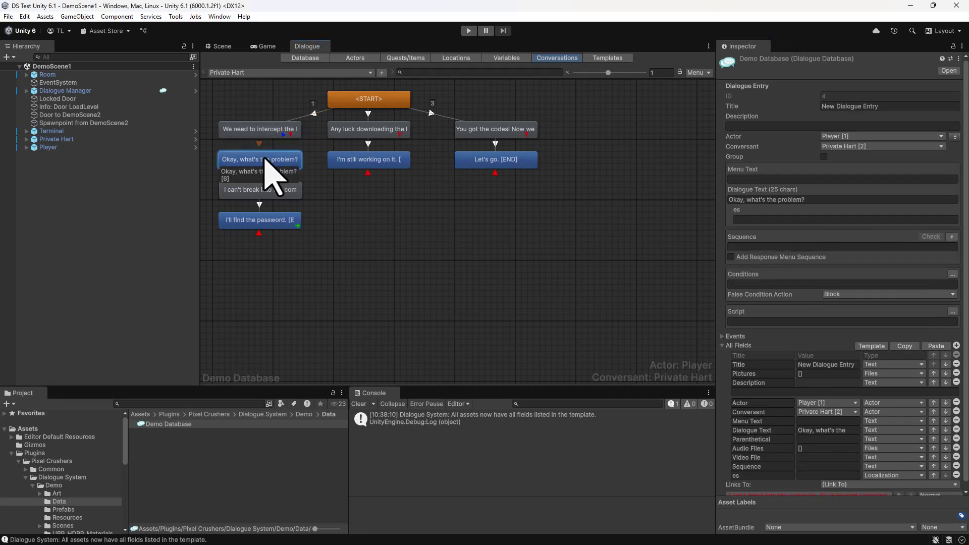
{"action": "left_click", "coordinate": [779, 220]}
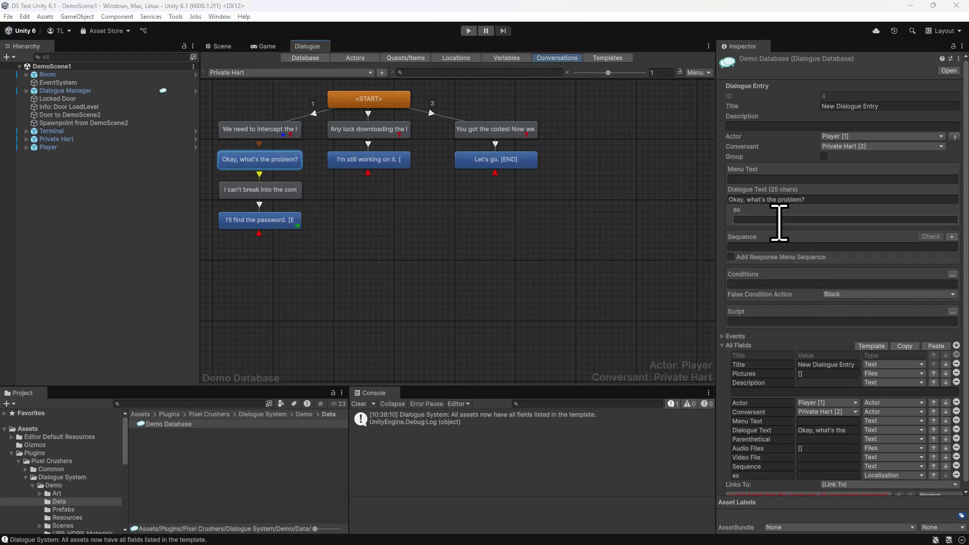
{"action": "type", "text": "Bueno ¿cual es el problema?"}
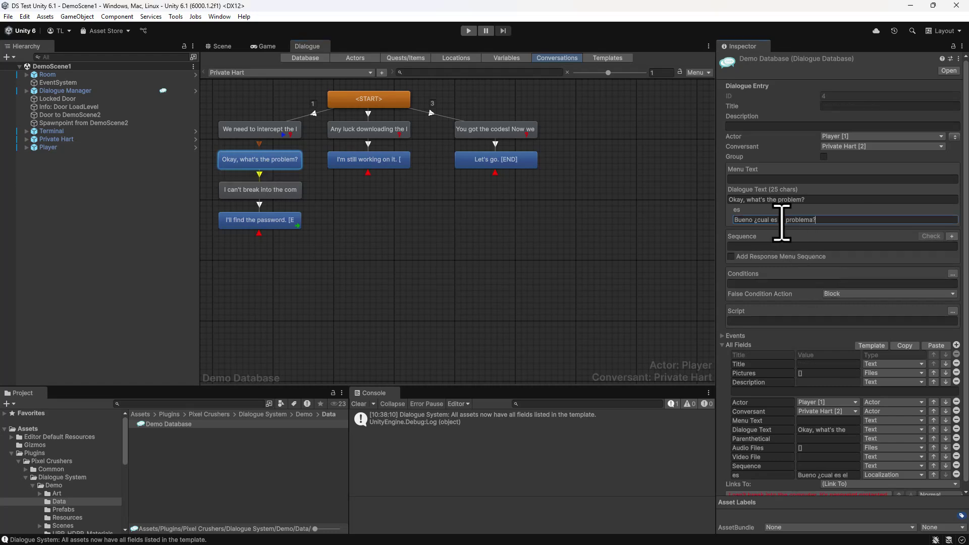
Set the "I can't break into the computer" entry's es text to "No puedo acceder a la computadora. Está protegida con contraseña."
{"action": "left_click", "coordinate": [268, 191]}
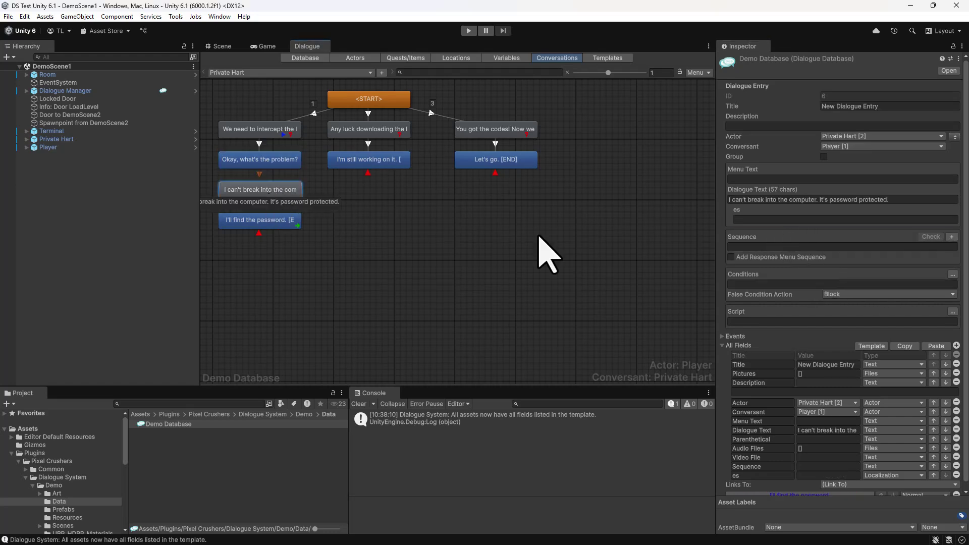
{"action": "left_click", "coordinate": [772, 219]}
{"action": "type", "text": "No puedo acceder a la computadora. Está protegida con contraseña."}
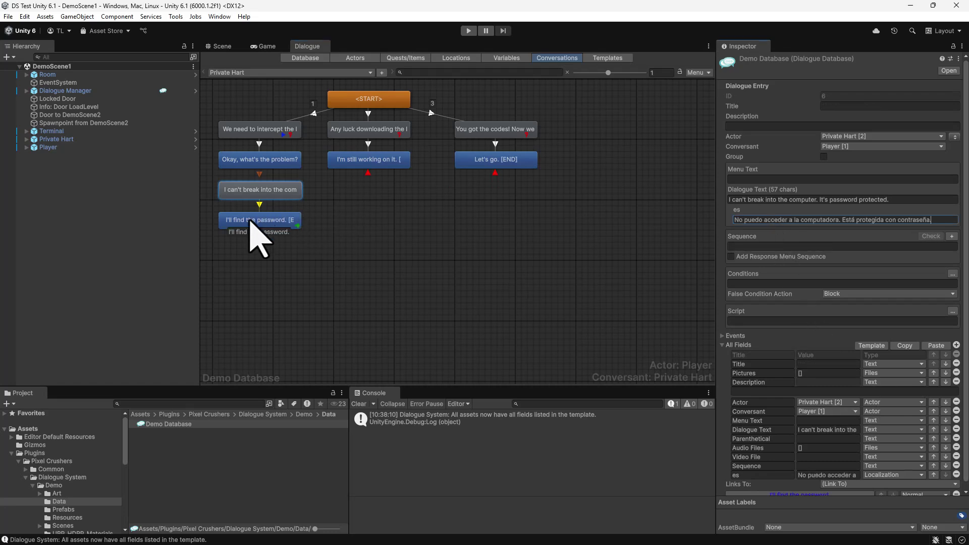
Set the es text of the "I'll find the password." entry to "Encontraré la contraseña."
{"action": "left_click_drag", "start_coordinate": [253, 232], "coordinate": [239, 226]}
{"action": "left_click", "coordinate": [773, 219]}
{"action": "key", "text": "ctrl+v"}
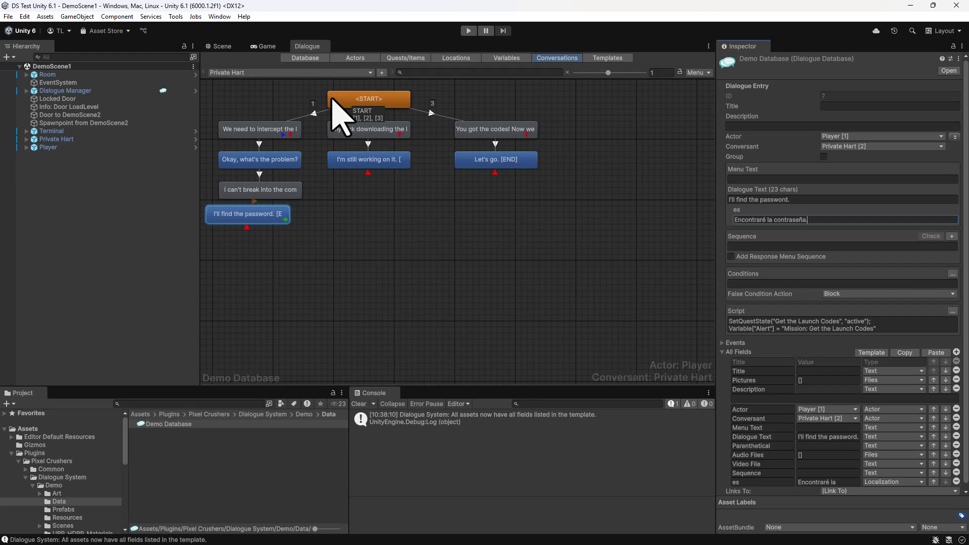
Enable a display name for the Get the Launch Codes quest and copy its name into Display Name
{"action": "left_click", "coordinate": [401, 58]}
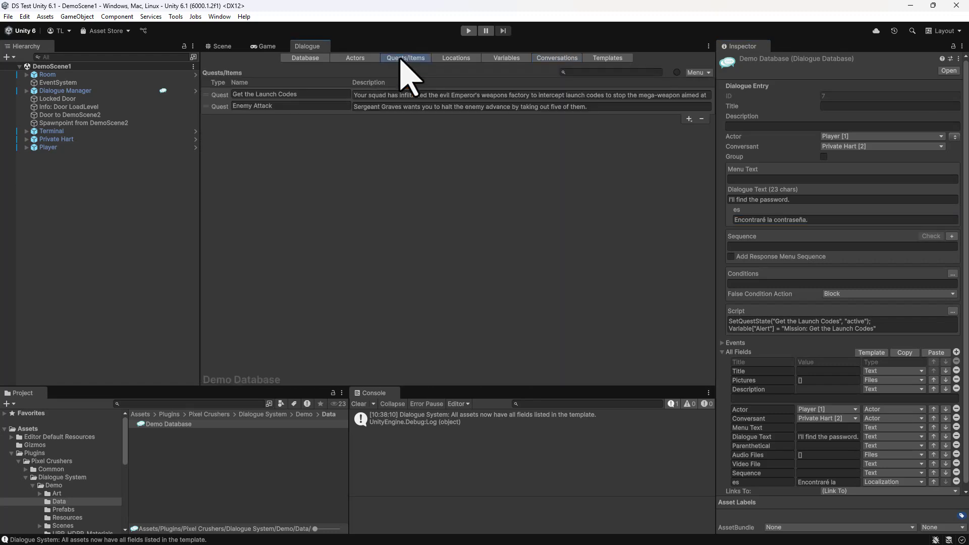
{"action": "left_click", "coordinate": [217, 96]}
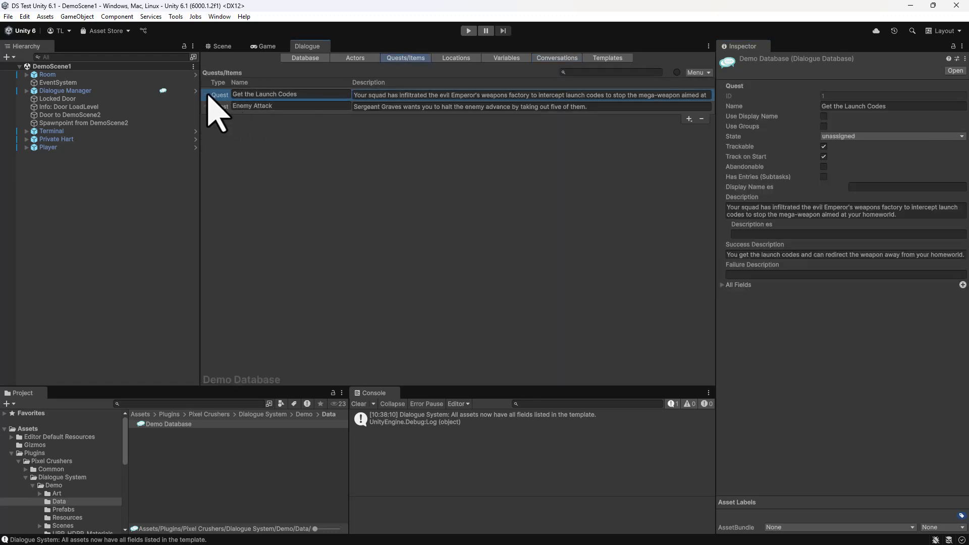
{"action": "left_click", "coordinate": [824, 116]}
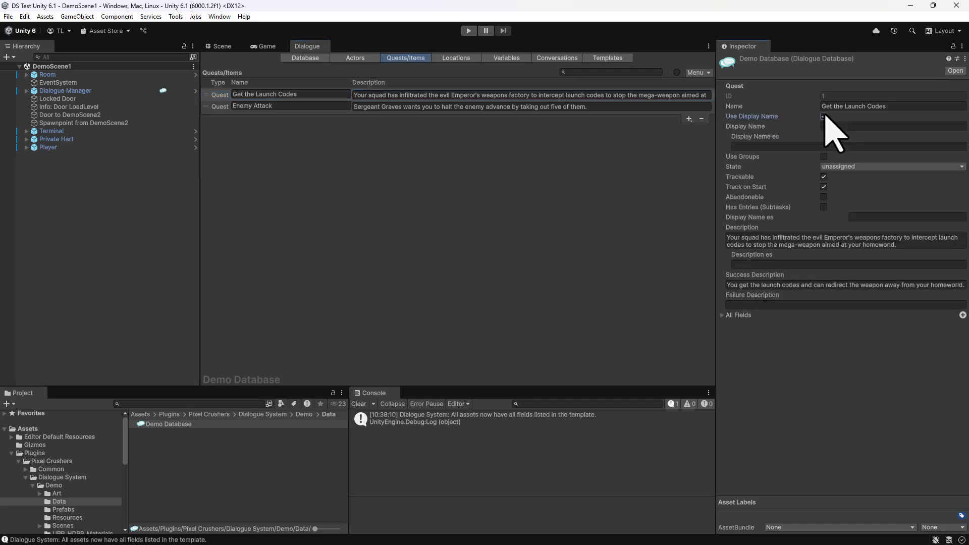
{"action": "left_click", "coordinate": [899, 107]}
{"action": "key", "text": "ctrl+c"}
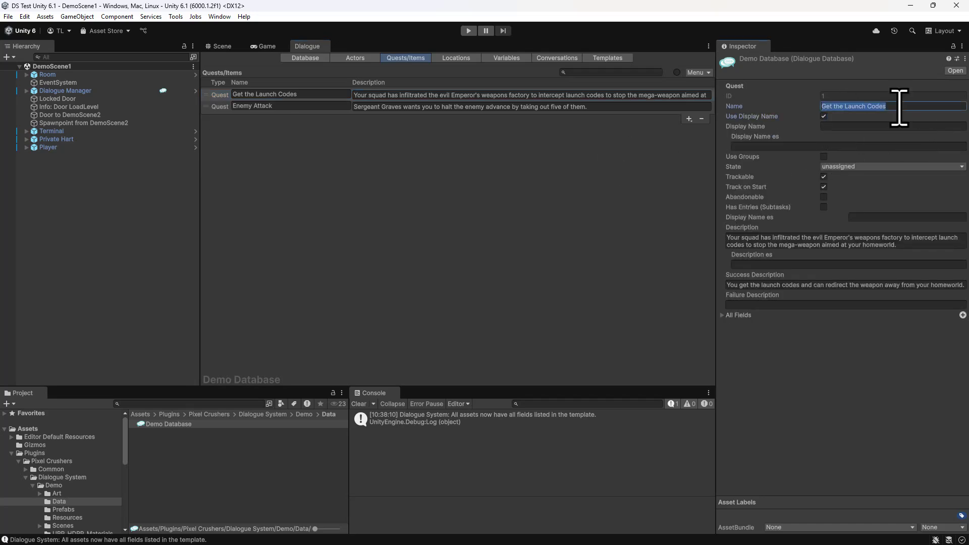
{"action": "left_click", "coordinate": [874, 126]}
{"action": "key", "text": "ctrl+v"}
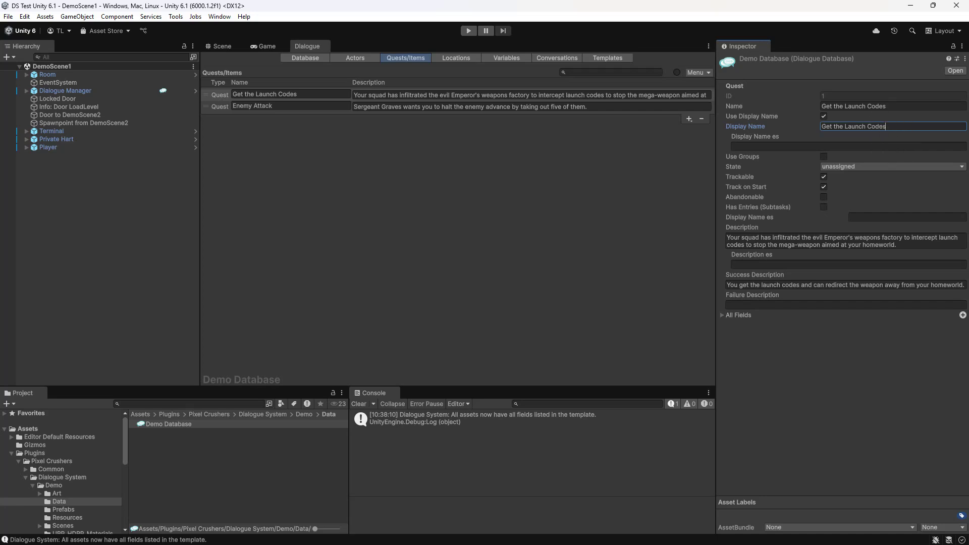
Set the quest's Display Name es to "Obtenga los códigos de lanzamiento" and fill Description es with the Spanish translation of its description
{"action": "left_click", "coordinate": [868, 146]}
{"action": "type", "text": "Obtenga los códigos de lanzamiento"}
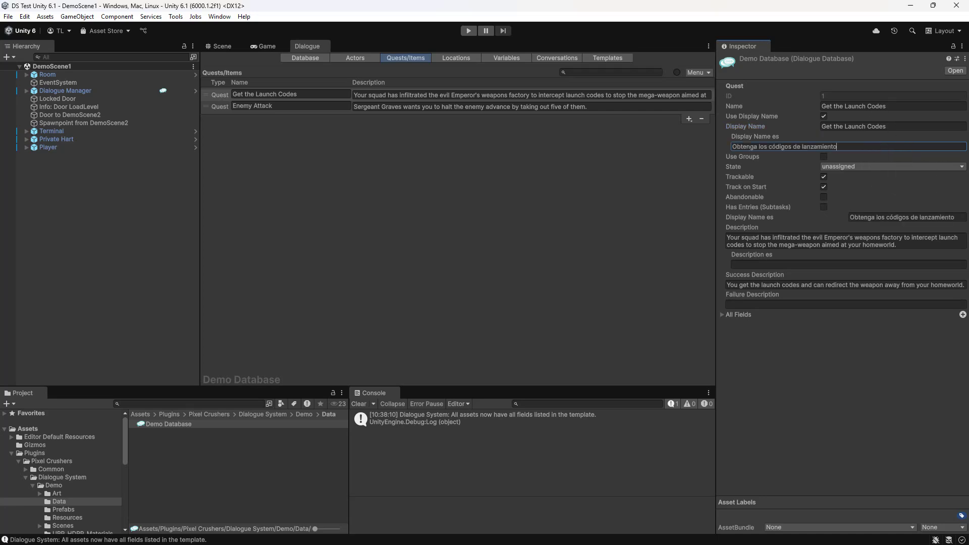
{"action": "left_click", "coordinate": [772, 264]}
{"action": "type", "text": "Tu escuadrón se ha infiltrado en la fábrica de armas del malvado Emperador para interceptar códigos de lanzamiento y detener la megaarma que apunta a tu mundo natal"}
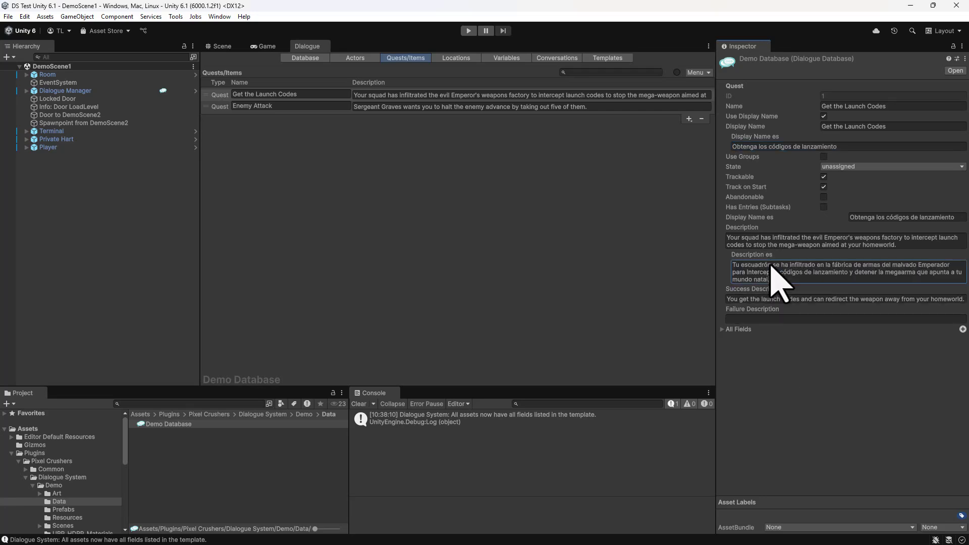
Enable a display name for the Private Hart actor and set its Display Name es field to "Soldado Hart"
{"action": "left_click", "coordinate": [349, 60]}
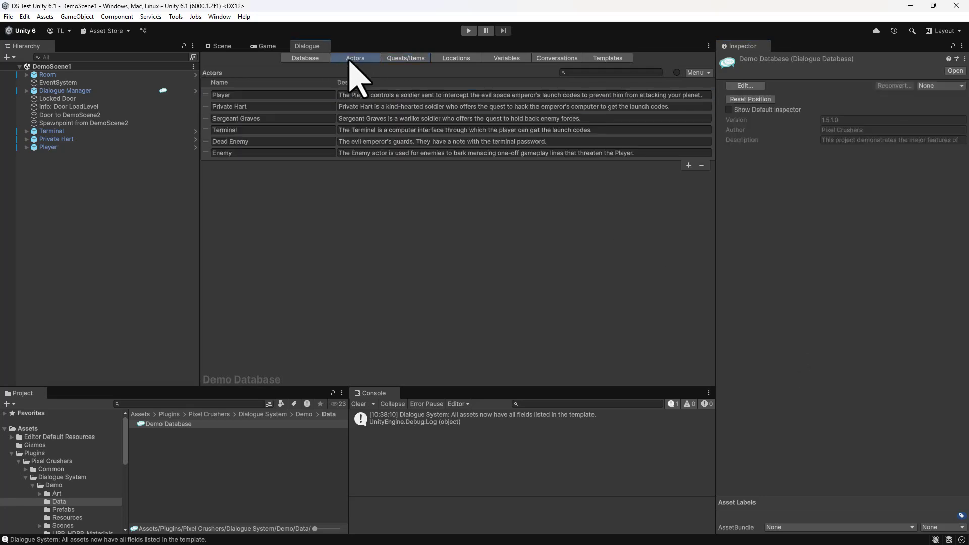
{"action": "left_click", "coordinate": [207, 106]}
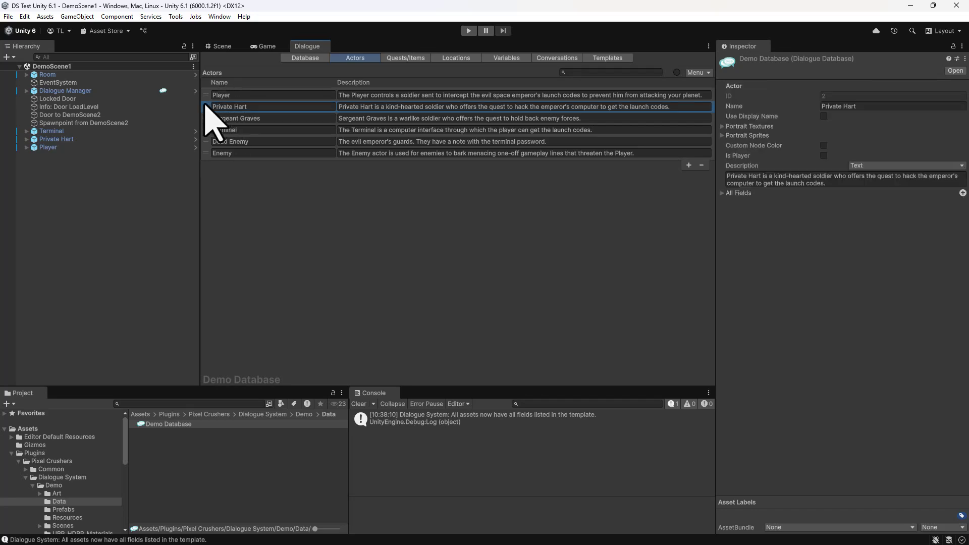
{"action": "left_click", "coordinate": [823, 116]}
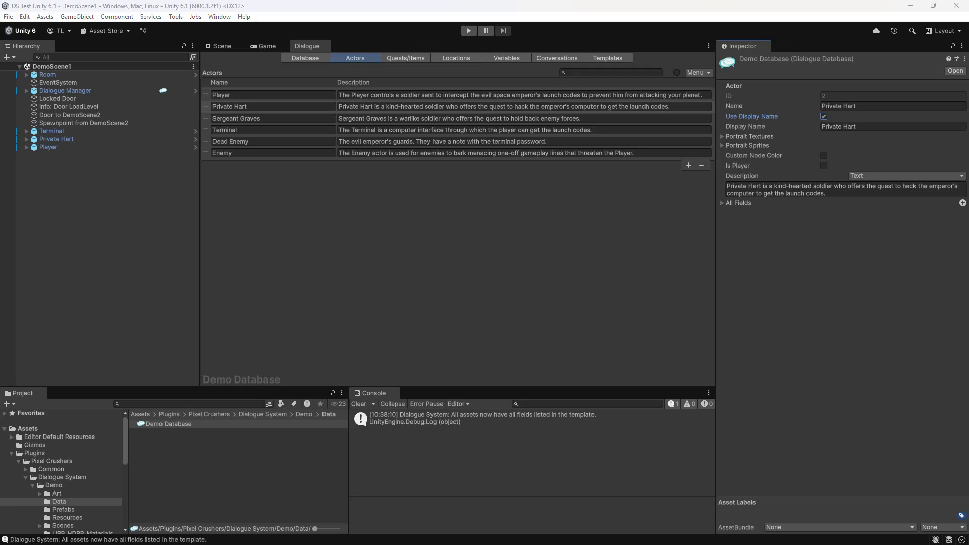
{"action": "left_click", "coordinate": [722, 203]}
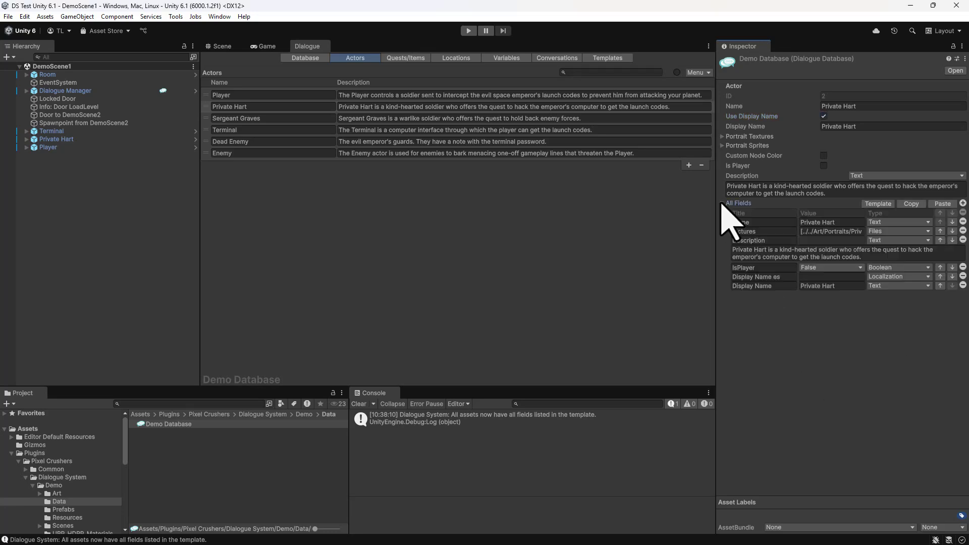
{"action": "left_click", "coordinate": [827, 277]}
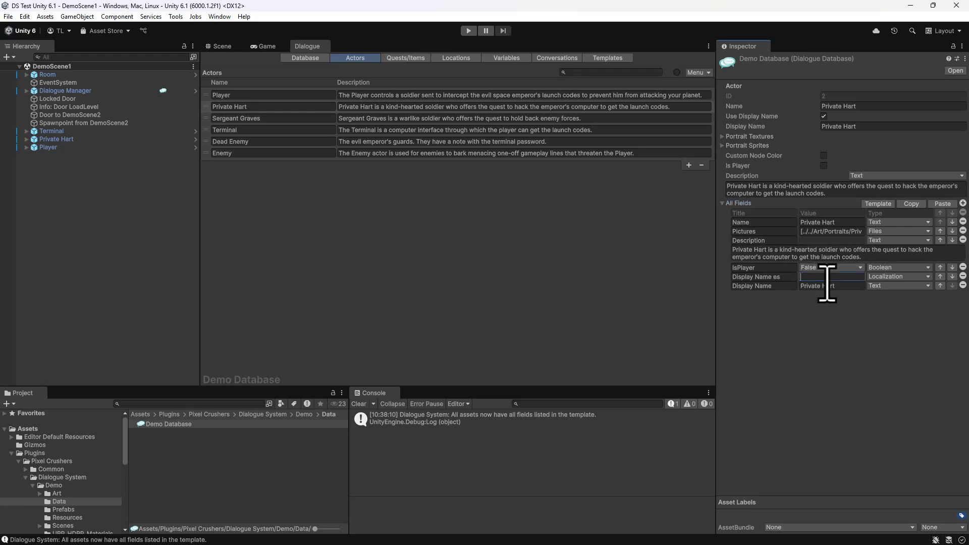
{"action": "type", "text": "Soldado Hart"}
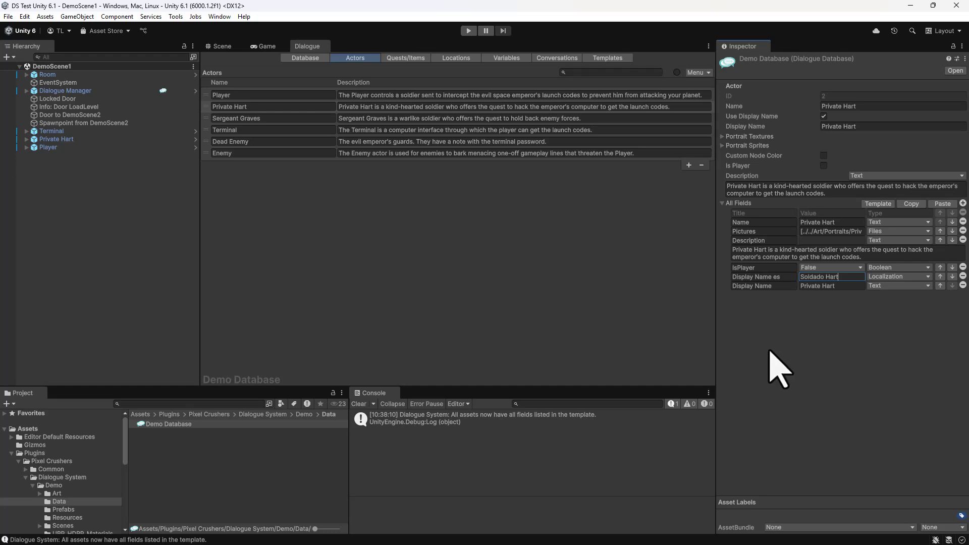
Export the database's es localization files to the Downloads/Localization folder
{"action": "left_click", "coordinate": [305, 59]}
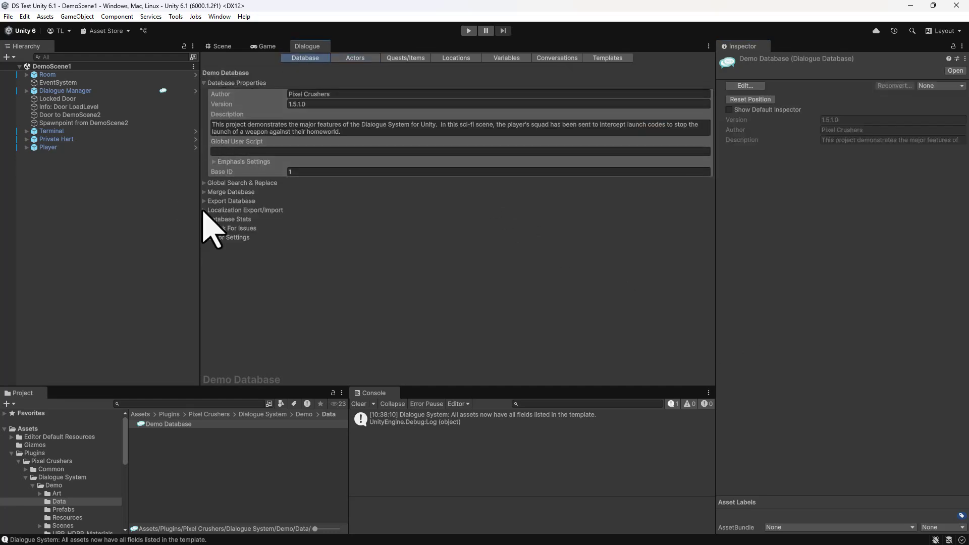
{"action": "left_click", "coordinate": [205, 210]}
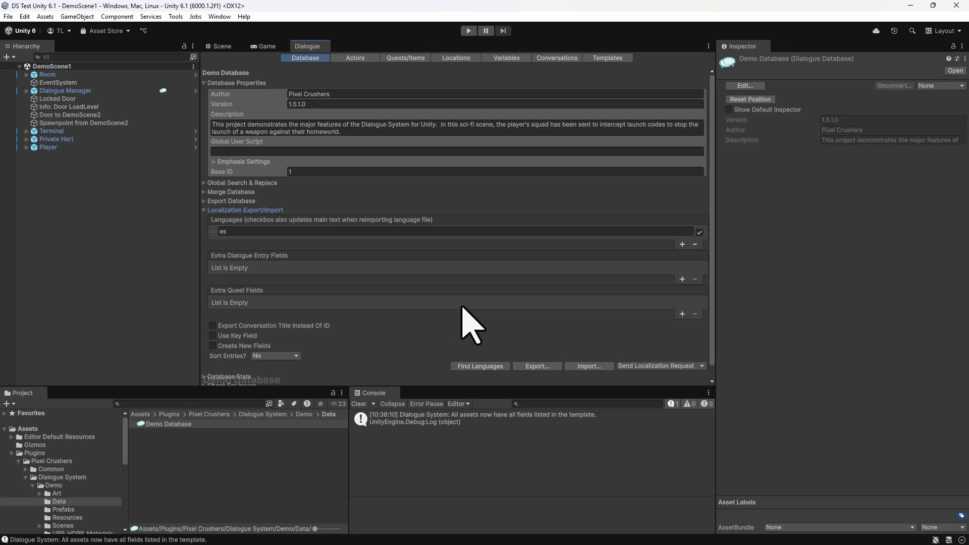
{"action": "left_click", "coordinate": [536, 366]}
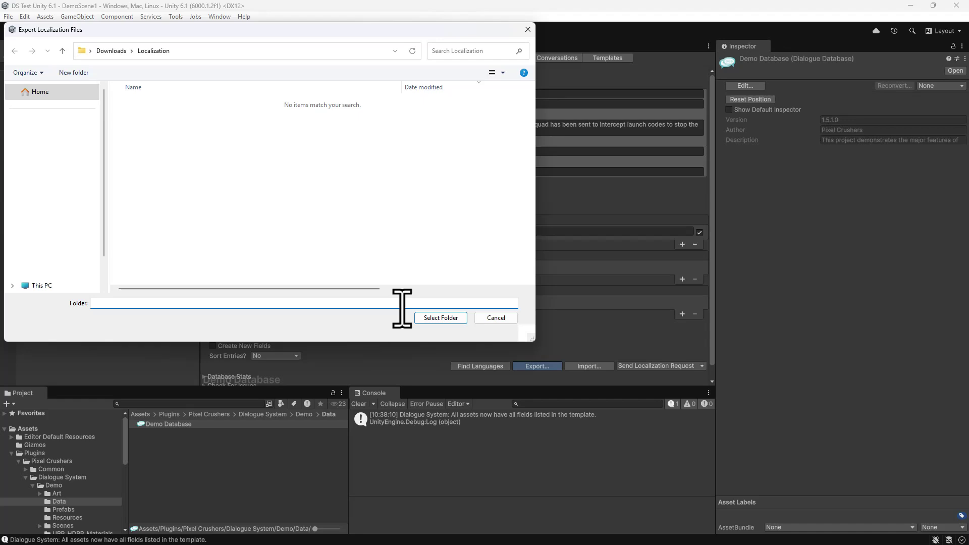
{"action": "left_click", "coordinate": [431, 322]}
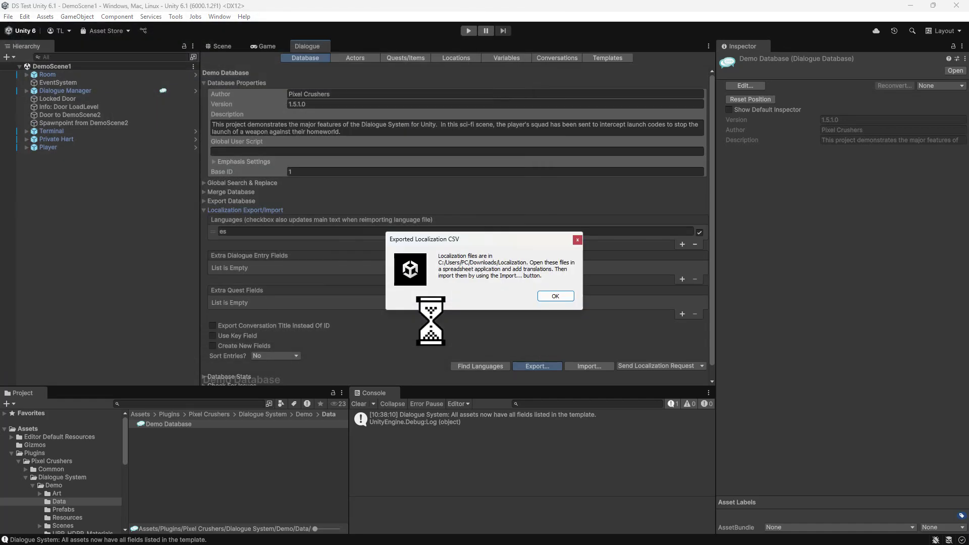
{"action": "left_click", "coordinate": [554, 297]}
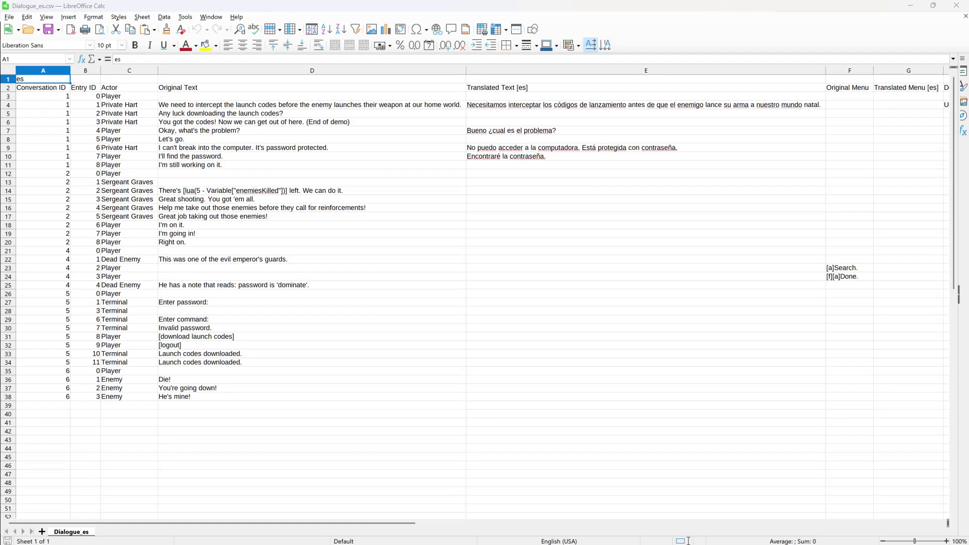
In Dialogue_es.csv in LibreOffice Calc, translate "Any luck downloading the launch codes?" as "¿Tuviste suerte descargando los códigos de lanzamiento?"
{"action": "left_click", "coordinate": [533, 114]}
{"action": "type", "text": "¿Tuviste suerte descargando los códigos de lanzamiento?"}
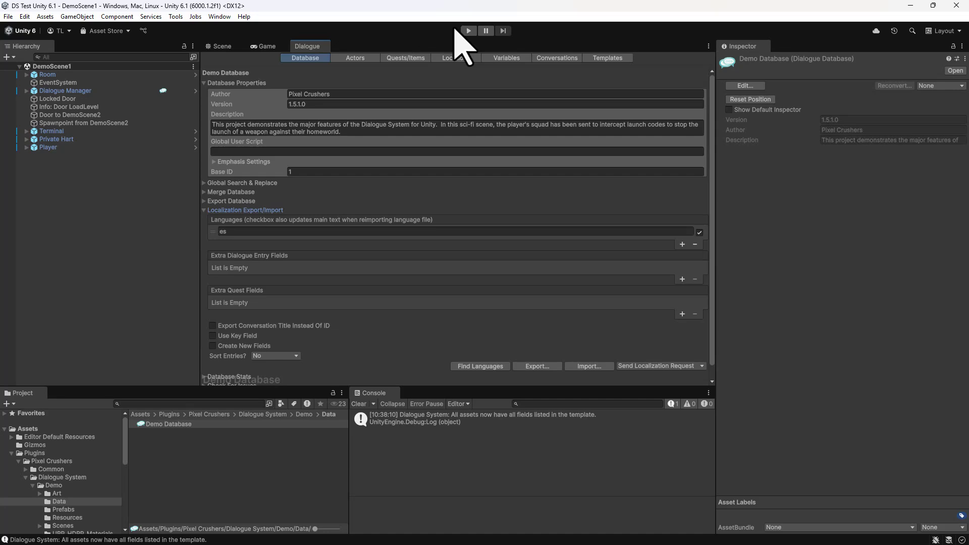
Back in Unity, import the files from the Localization folder and check the "Any luck downloading" entry in the Private Hart conversation
{"action": "left_click", "coordinate": [578, 369]}
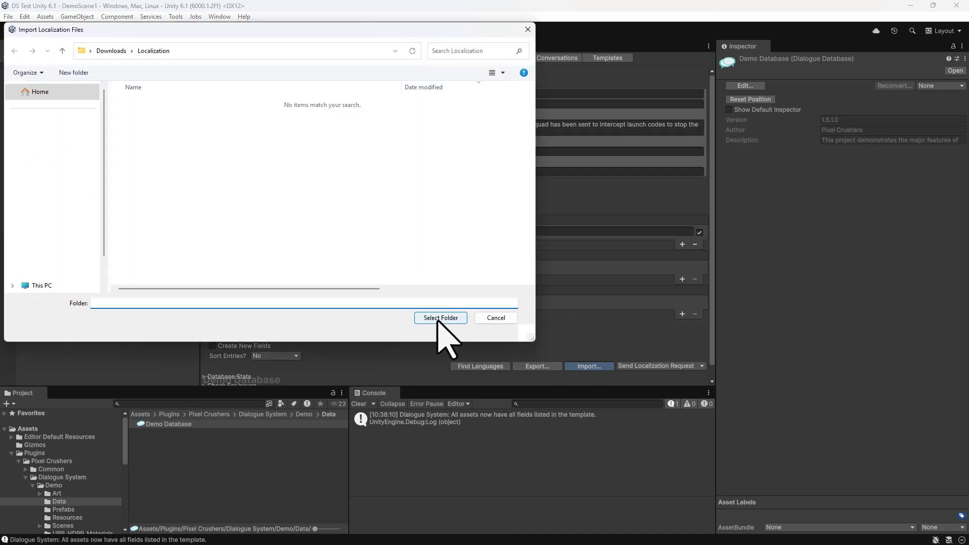
{"action": "left_click", "coordinate": [440, 319]}
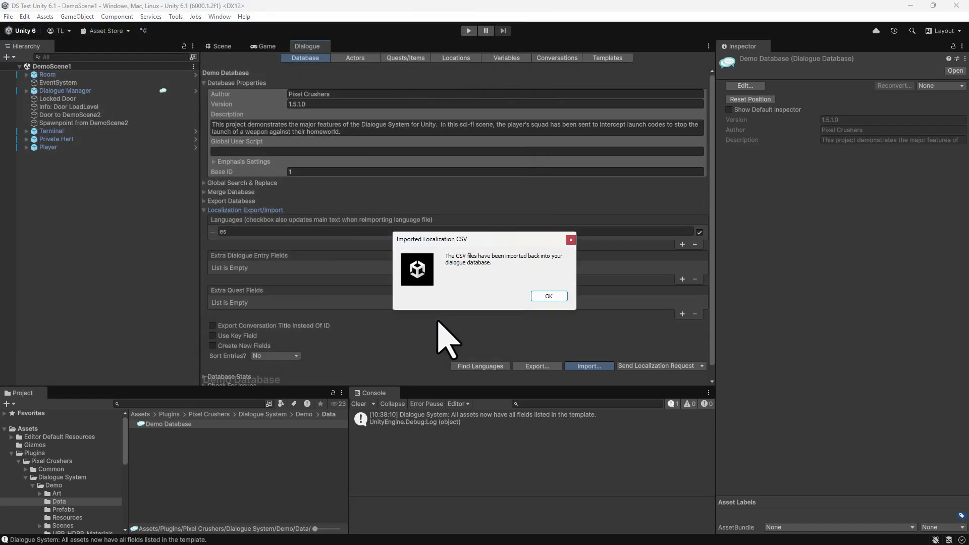
{"action": "left_click", "coordinate": [549, 296]}
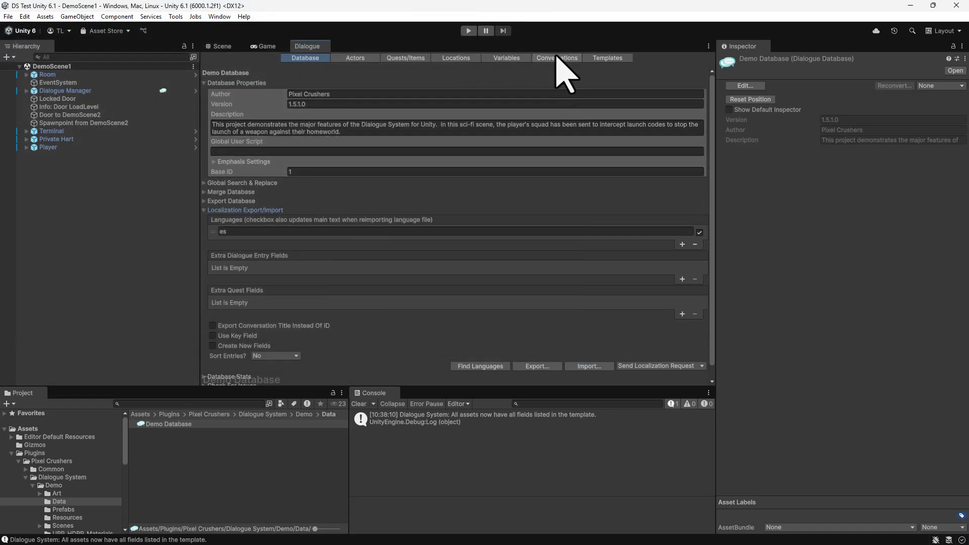
{"action": "left_click", "coordinate": [556, 59]}
{"action": "left_click", "coordinate": [336, 74]}
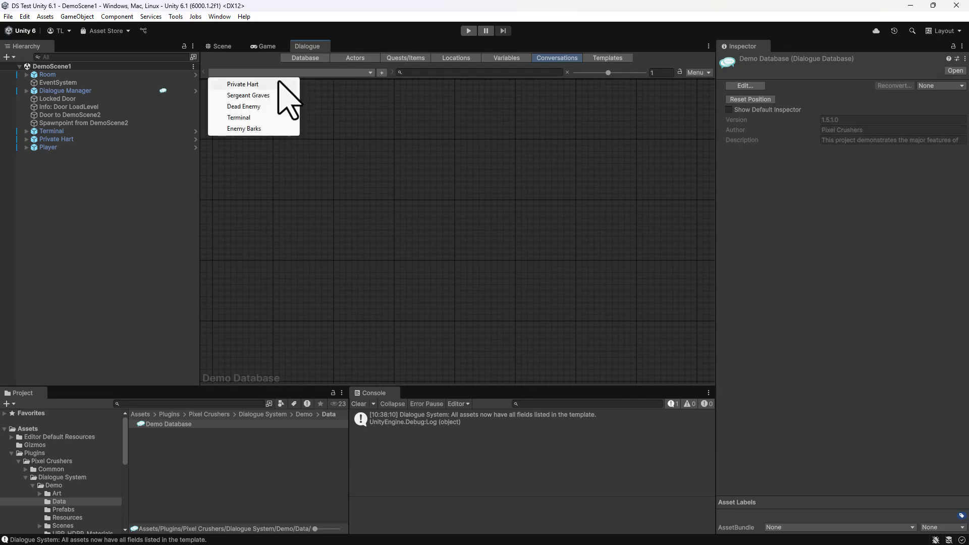
{"action": "left_click", "coordinate": [277, 82]}
{"action": "left_click", "coordinate": [345, 133]}
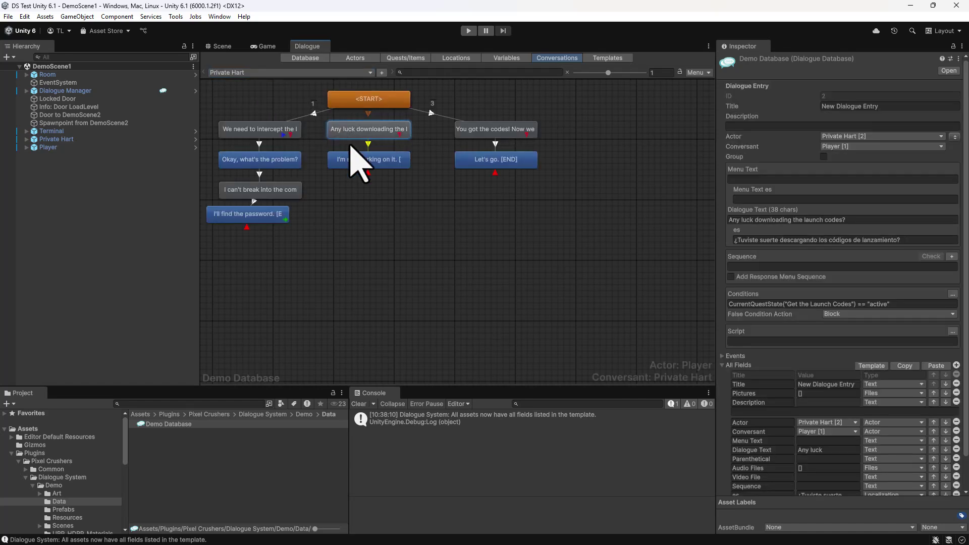
View the Dialogue Manager's localization settings, and create a Text Table asset with the default name in the Data folder
{"action": "left_click", "coordinate": [66, 91]}
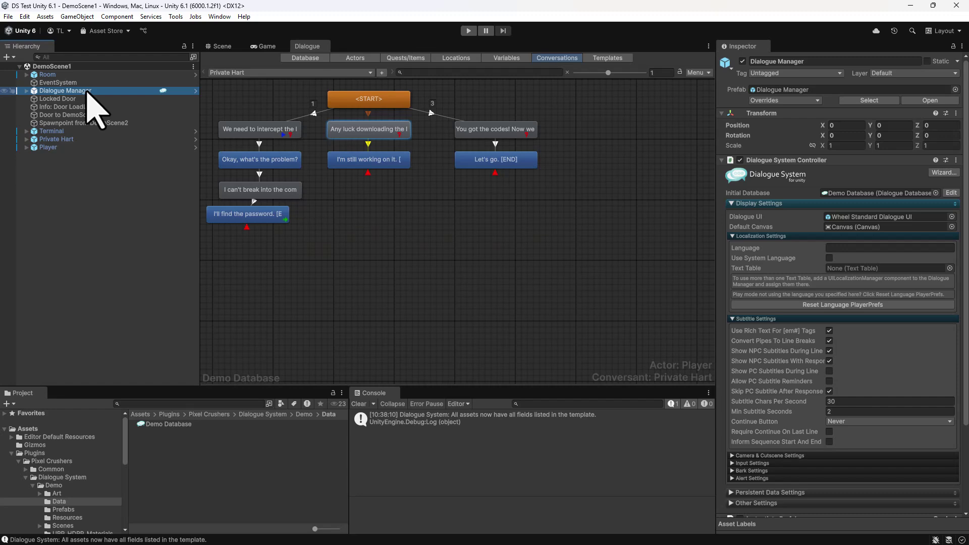
{"action": "right_click", "coordinate": [202, 455]}
{"action": "mouse_move", "coordinate": [275, 184]}
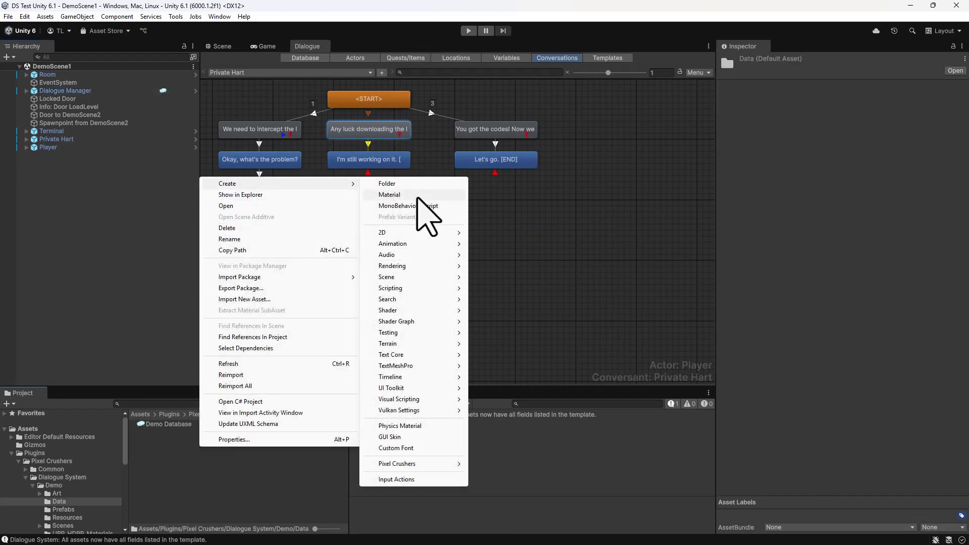
{"action": "mouse_move", "coordinate": [401, 463]}
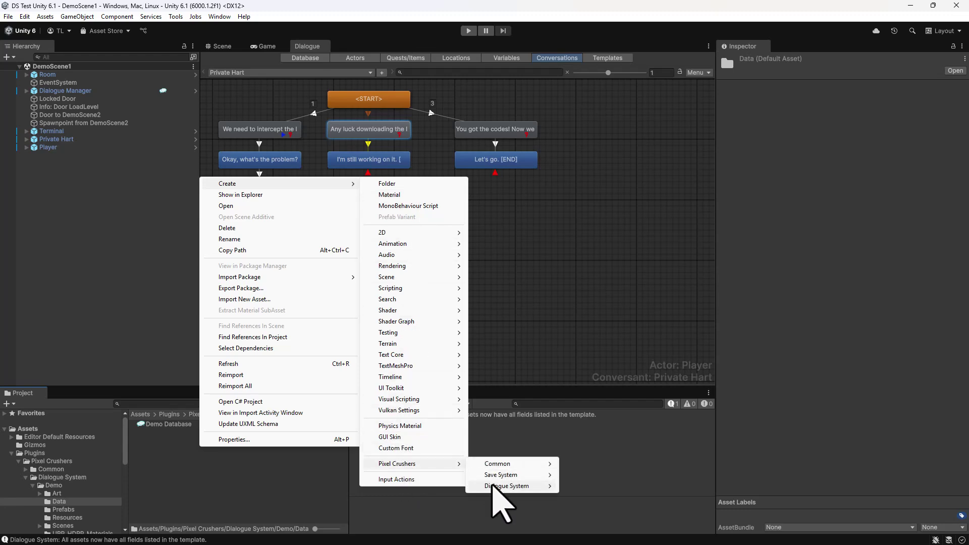
{"action": "mouse_move", "coordinate": [506, 466]}
{"action": "mouse_move", "coordinate": [581, 464]}
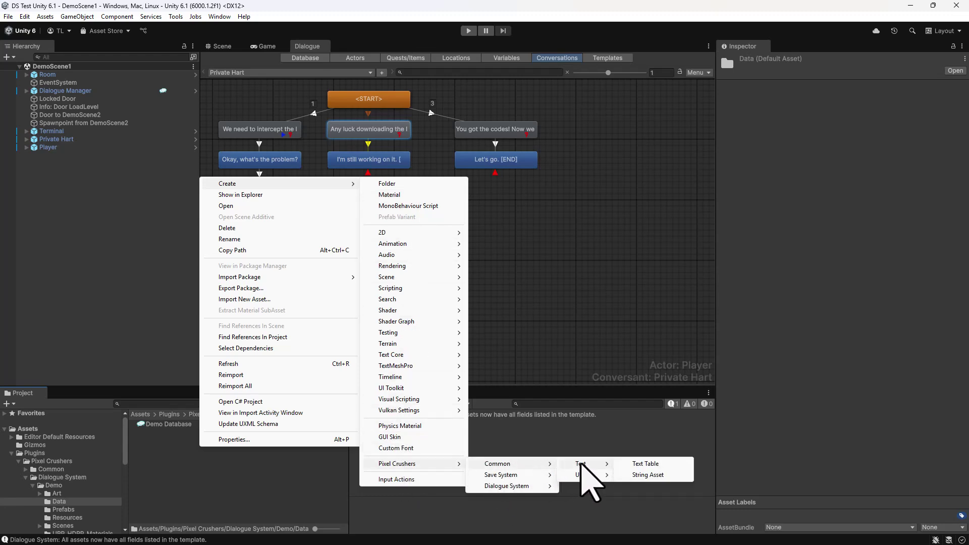
{"action": "left_click", "coordinate": [651, 464]}
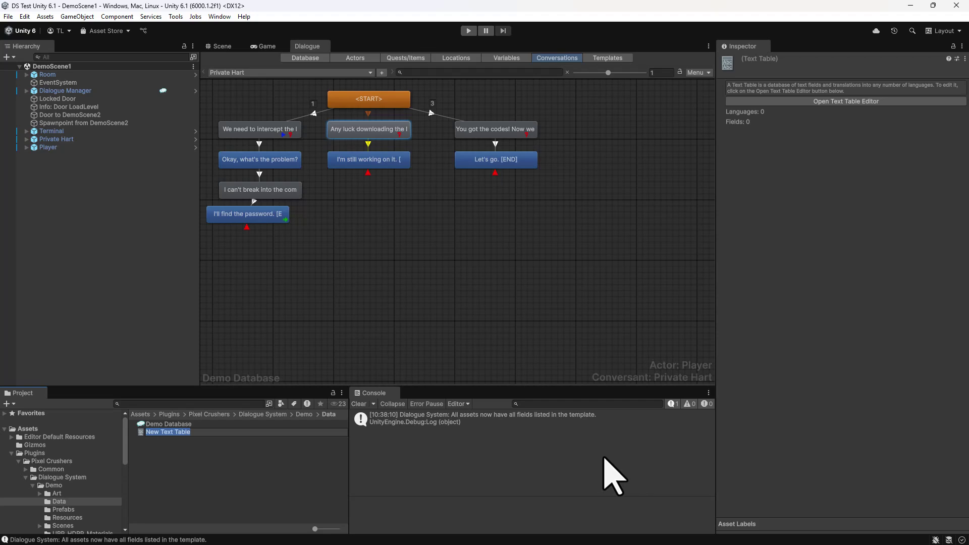
{"action": "key", "text": "Return"}
Open the new text table for editing and add a language named es
{"action": "left_click", "coordinate": [819, 101]}
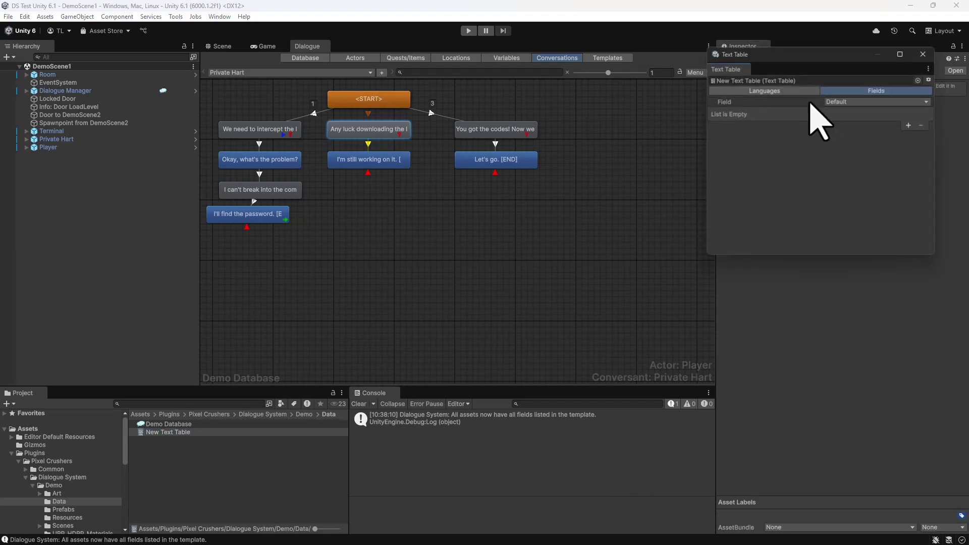
{"action": "left_click", "coordinate": [775, 91]}
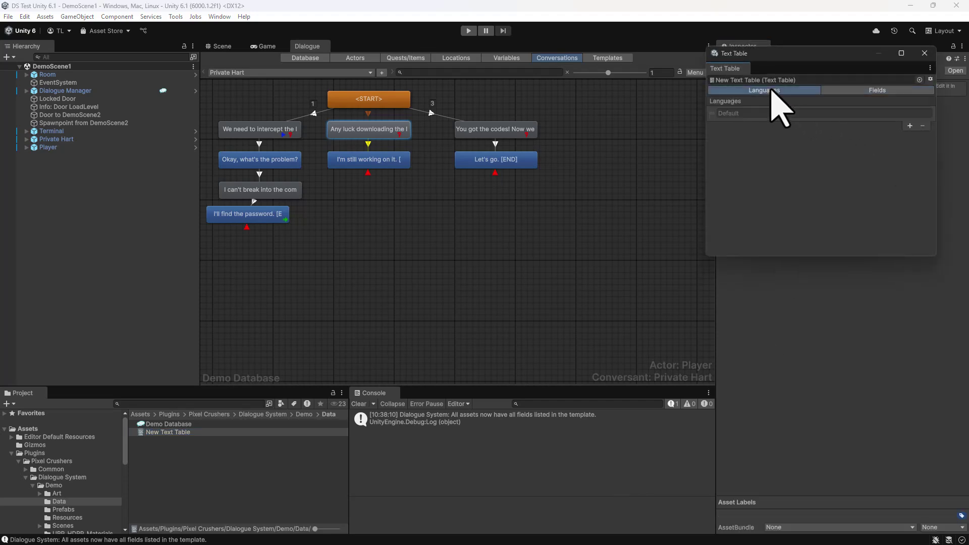
{"action": "left_click", "coordinate": [908, 126]}
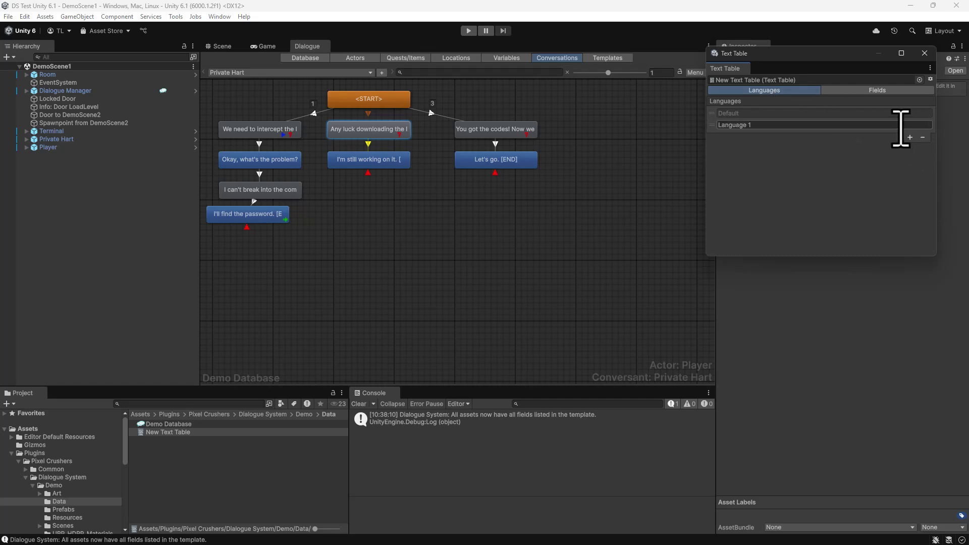
{"action": "left_click", "coordinate": [774, 126]}
{"action": "type", "text": "es"}
Add a field named Continue to the text table and set its Default text to "Continue"
{"action": "left_click", "coordinate": [900, 91]}
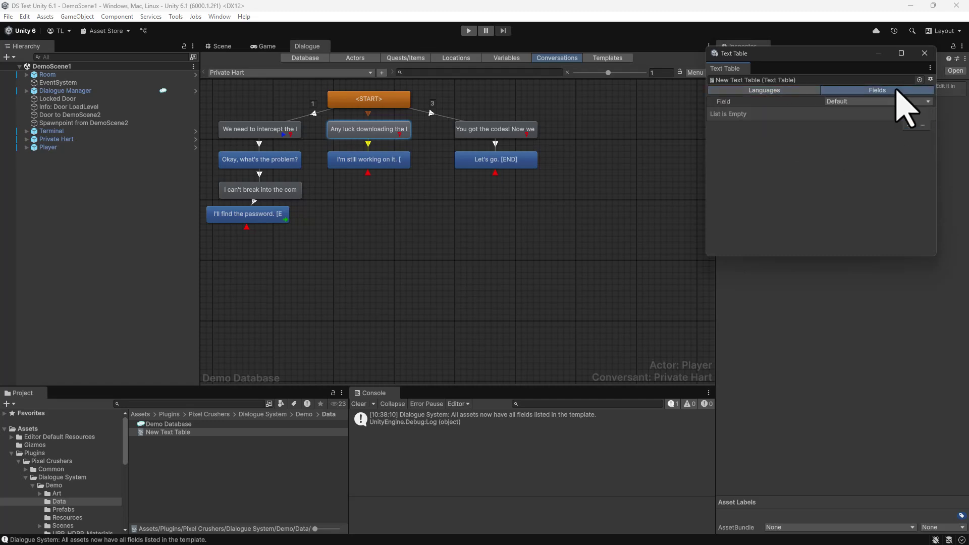
{"action": "left_click", "coordinate": [909, 125]}
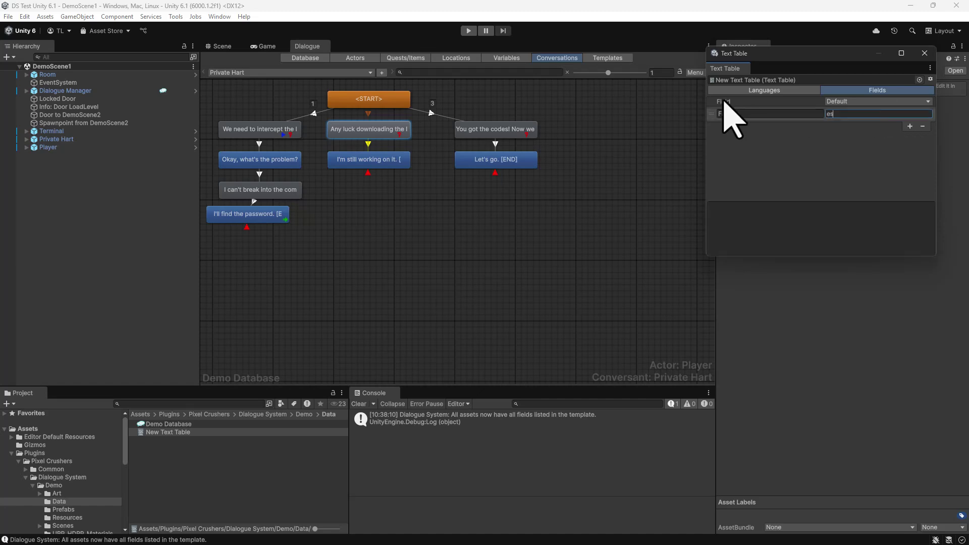
{"action": "left_click", "coordinate": [734, 114]}
{"action": "type", "text": "Continua"}
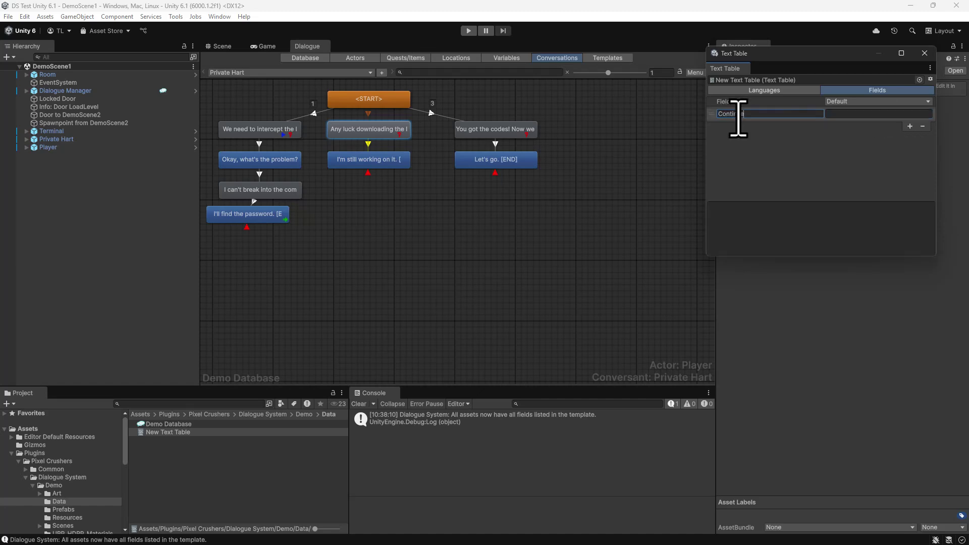
{"action": "key", "text": "Tab"}
{"action": "type", "text": "Continue"}
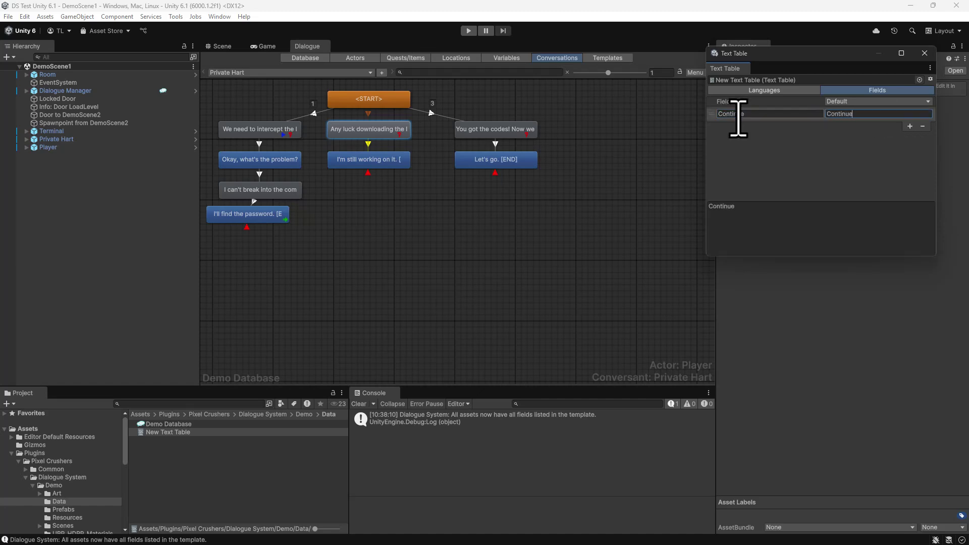
Set the es translation of the Continue field to "Continuar"
{"action": "left_click", "coordinate": [847, 102]}
{"action": "left_click", "coordinate": [853, 124]}
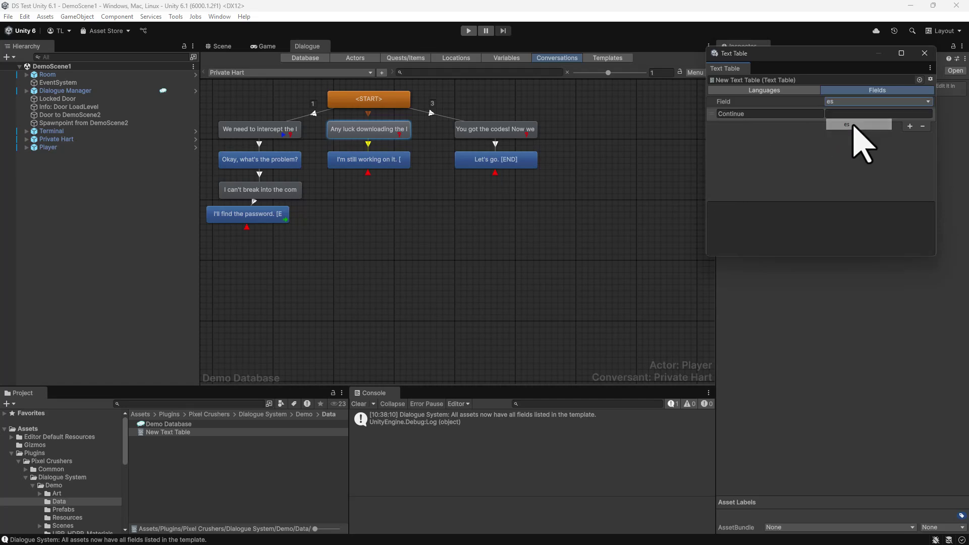
{"action": "left_click", "coordinate": [853, 114]}
{"action": "type", "text": "Continuar"}
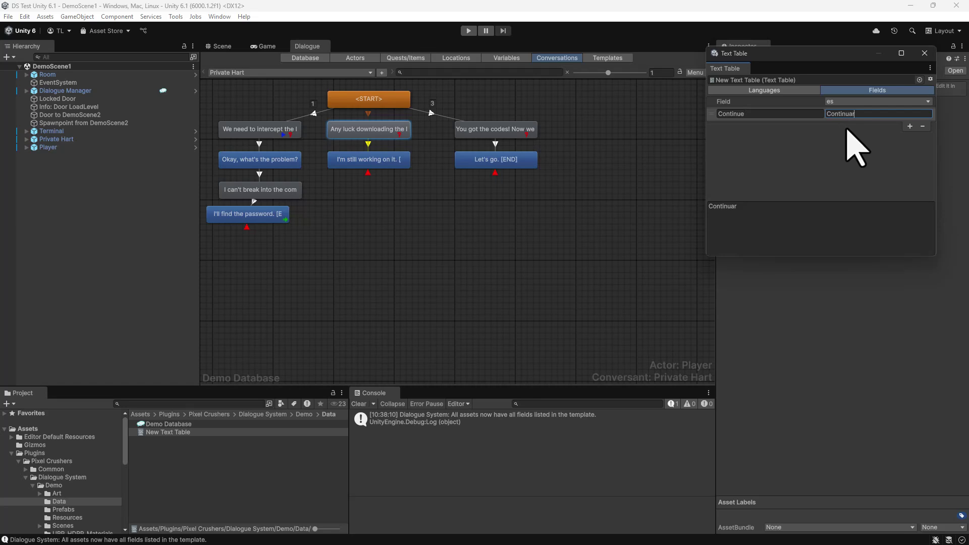
View the text table's export and import options, and close the Text Table editor
{"action": "left_click", "coordinate": [931, 79]}
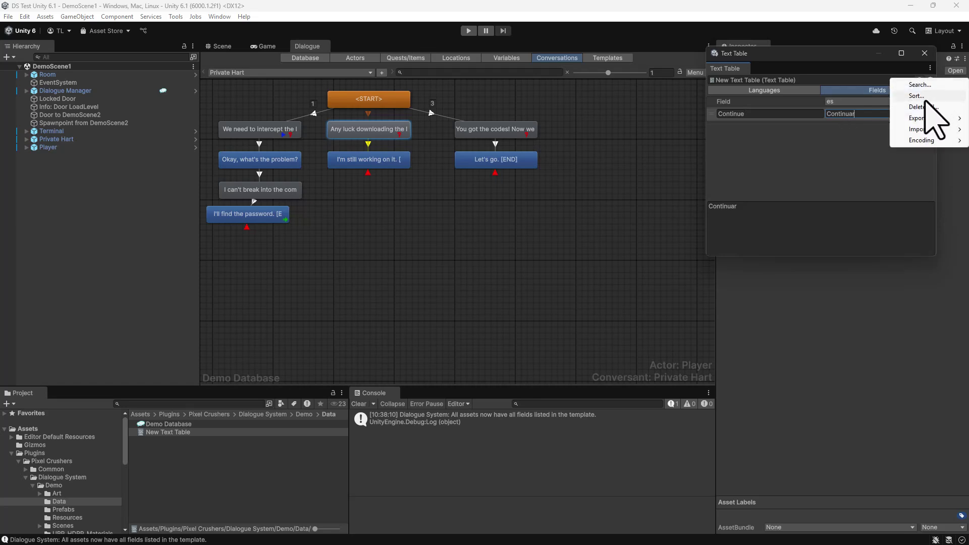
{"action": "mouse_move", "coordinate": [919, 120]}
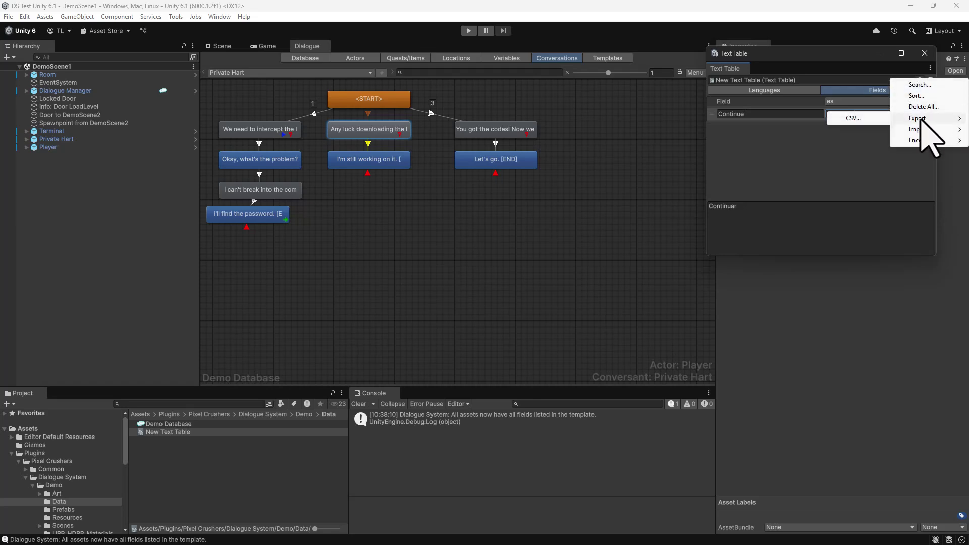
{"action": "left_click", "coordinate": [872, 155]}
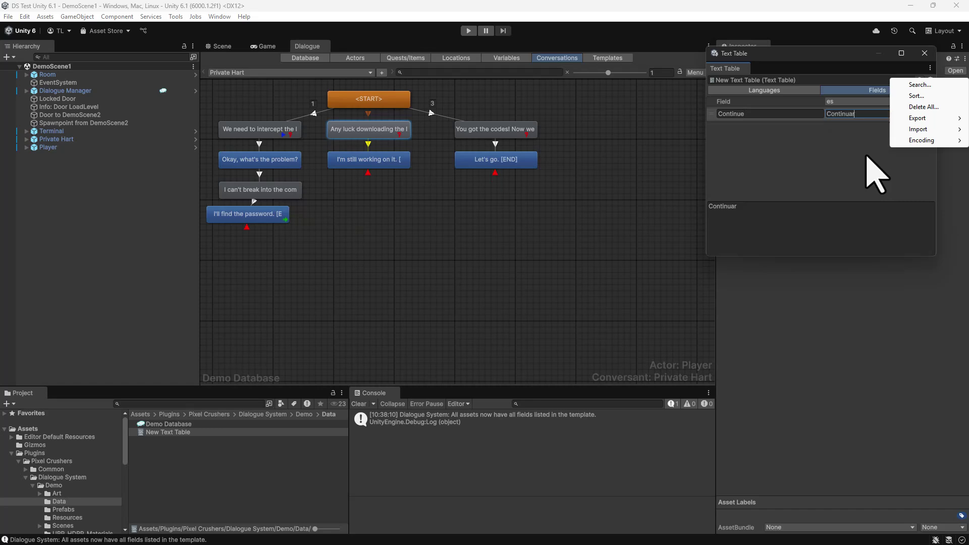
{"action": "left_click", "coordinate": [924, 53]}
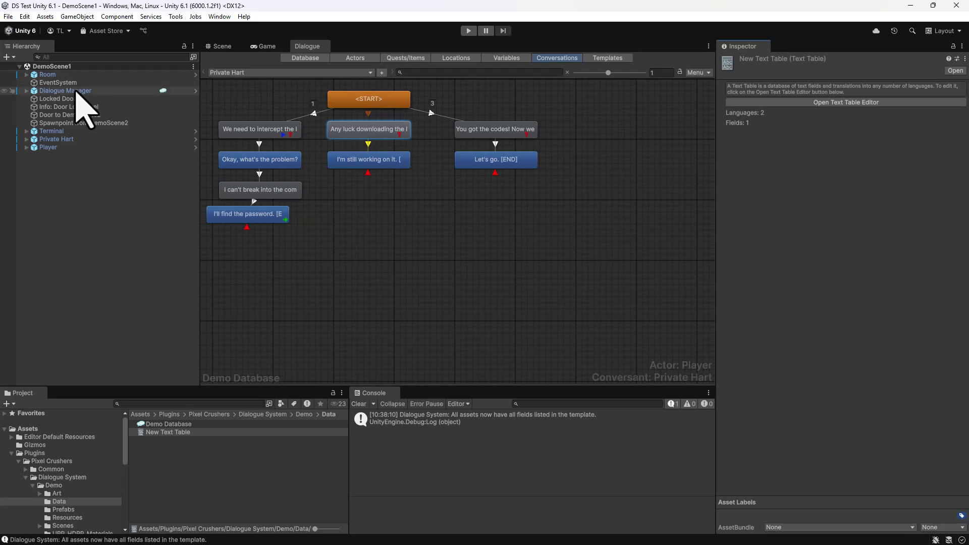
Assign New Text Table as the Dialogue Manager's localization text table
{"action": "left_click", "coordinate": [76, 91]}
{"action": "left_click", "coordinate": [151, 433]}
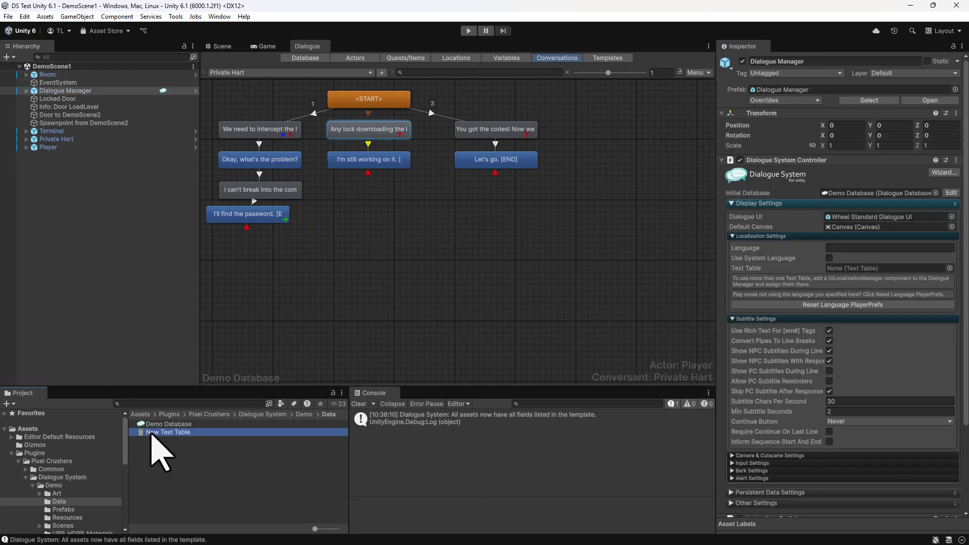
{"action": "left_click_drag", "start_coordinate": [151, 433], "coordinate": [846, 271]}
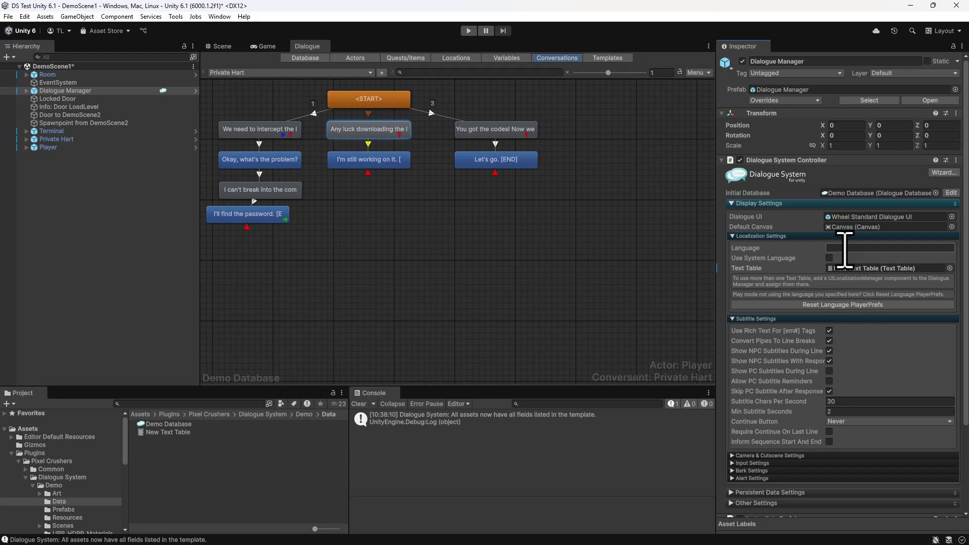
Set the Dialogue Manager's localization language to es and its subtitle Continue Button mode to Always
{"action": "left_click", "coordinate": [847, 248]}
{"action": "type", "text": "es"}
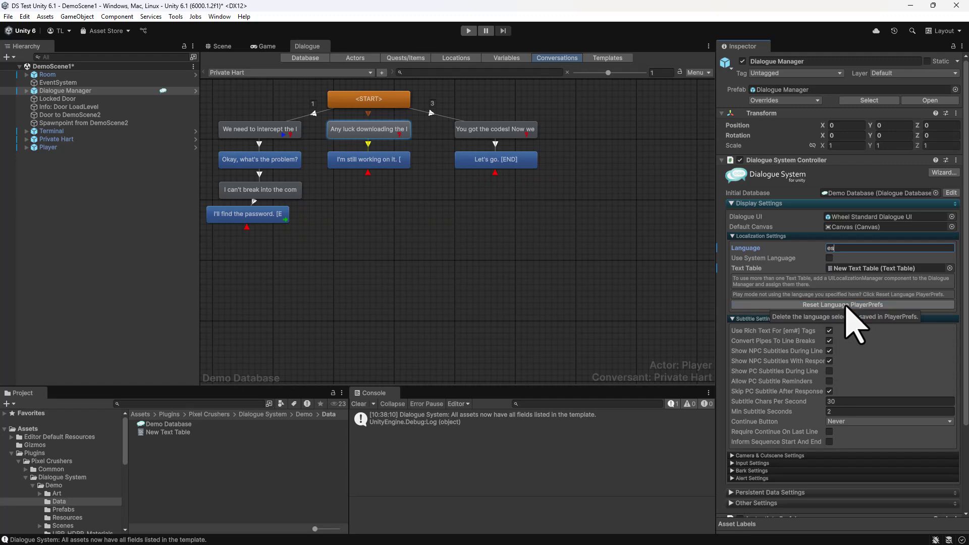
{"action": "left_click", "coordinate": [835, 423]}
{"action": "left_click", "coordinate": [831, 287]}
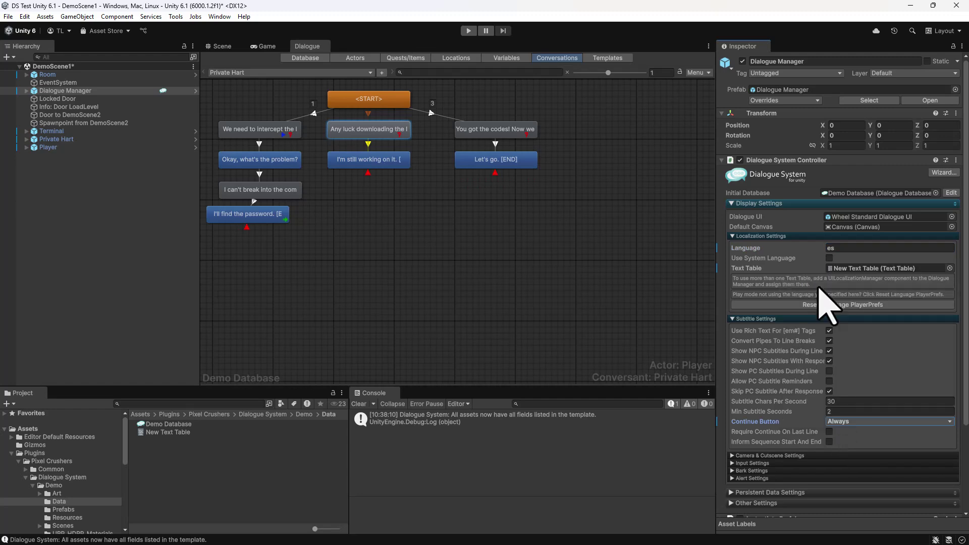
In the Wheel Standard Dialogue UI prefab, add a Localize UI component to the NPC Subtitle Panel's continue button text and save
{"action": "left_click", "coordinate": [857, 216]}
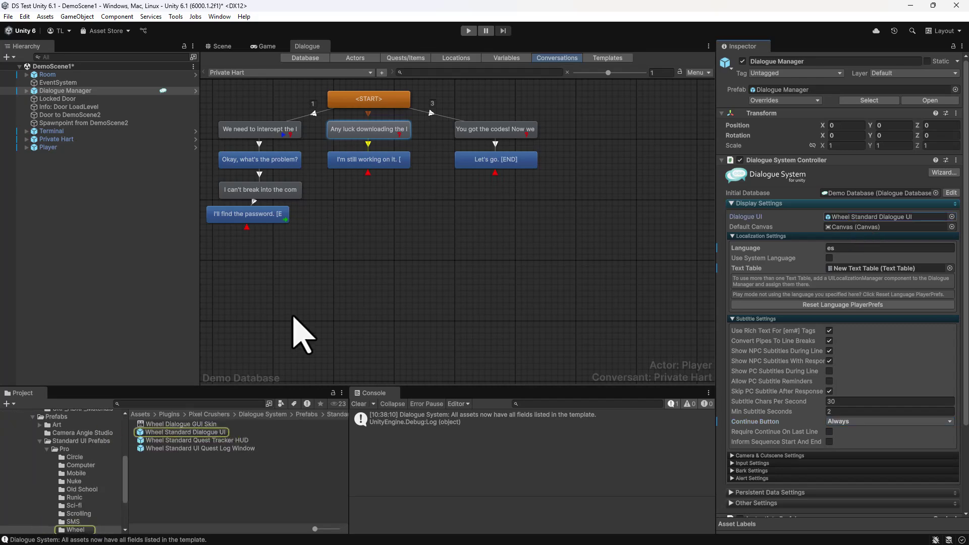
{"action": "double_click", "coordinate": [202, 433]}
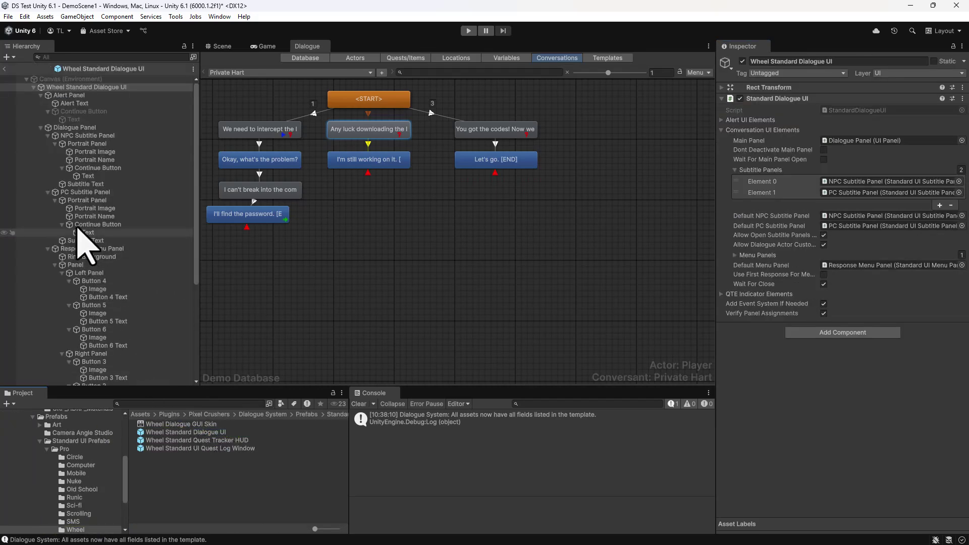
{"action": "left_click", "coordinate": [85, 176]}
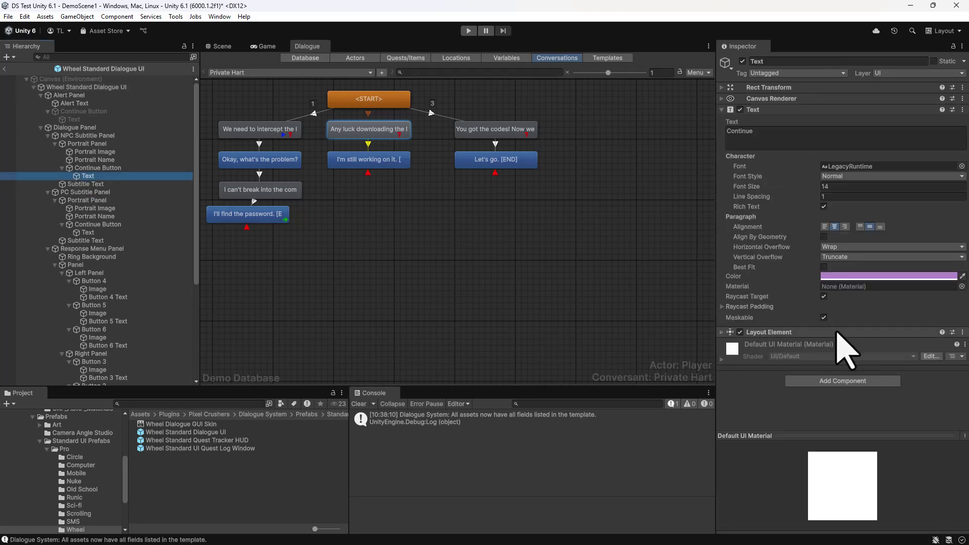
{"action": "left_click", "coordinate": [842, 381]}
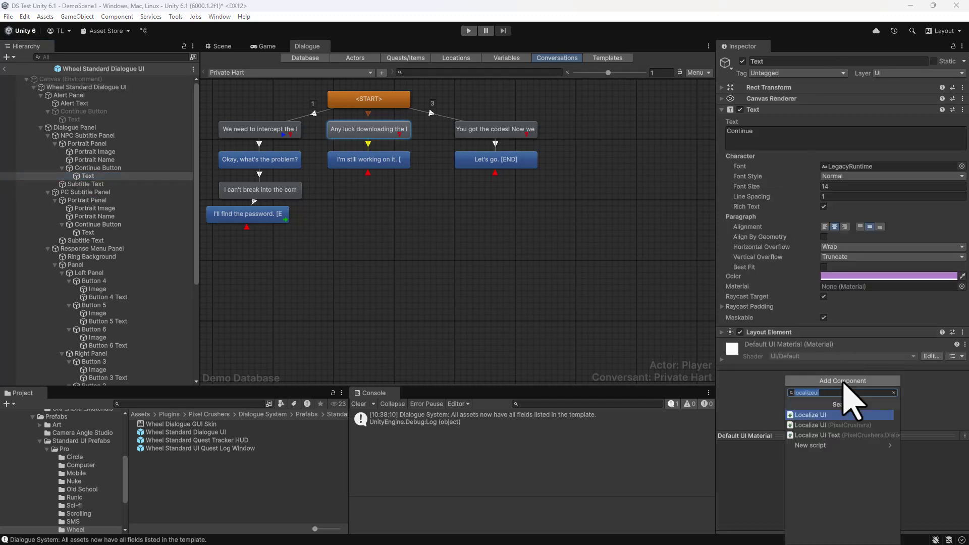
{"action": "left_click", "coordinate": [814, 415]}
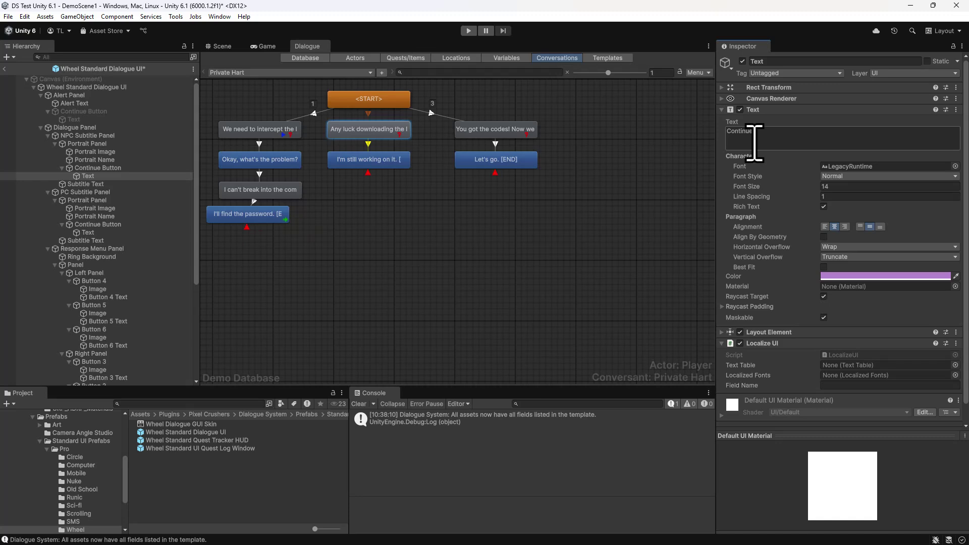
{"action": "key", "text": "ctrl+s"}
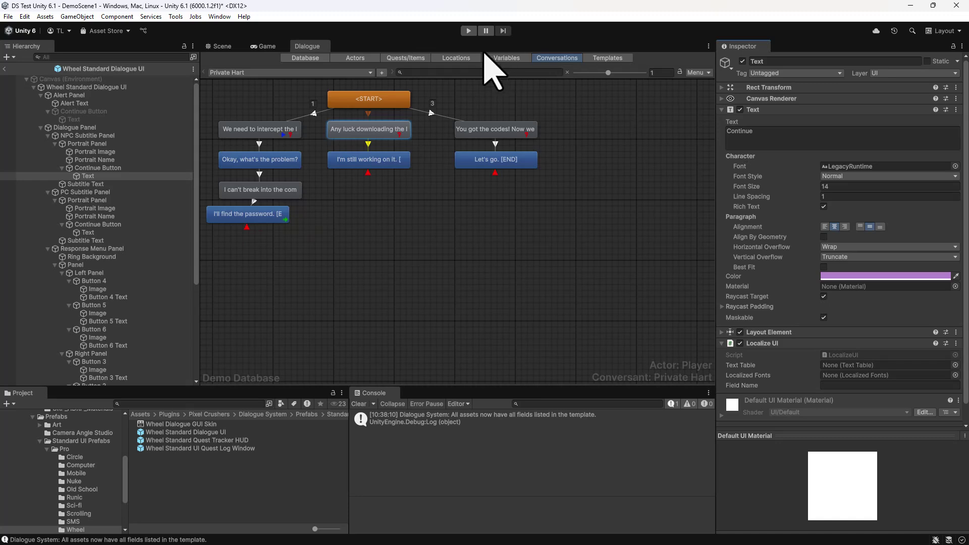
Run the scene and play through the conversation with Private Hart to check the Spanish subtitles, responses and continue button
{"action": "left_click", "coordinate": [468, 30]}
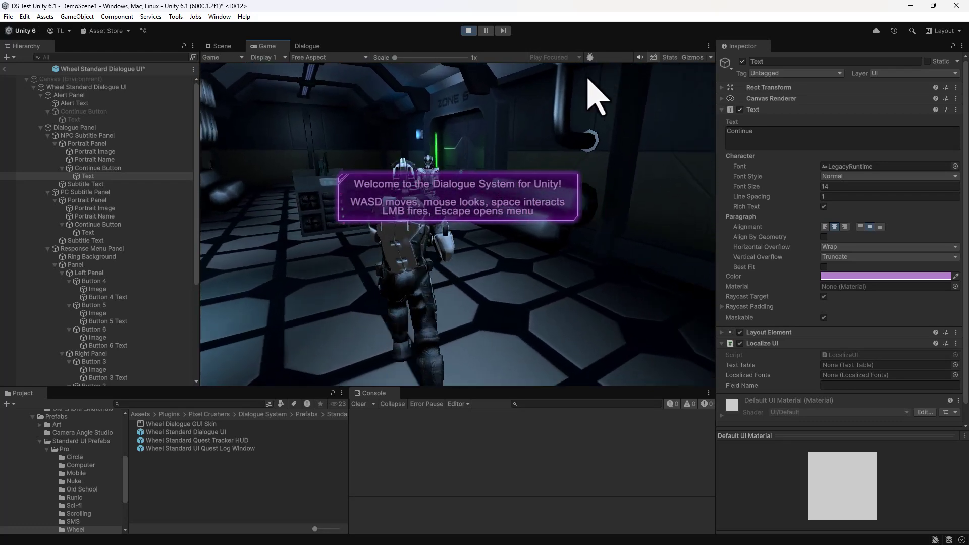
{"action": "key", "text": "w"}
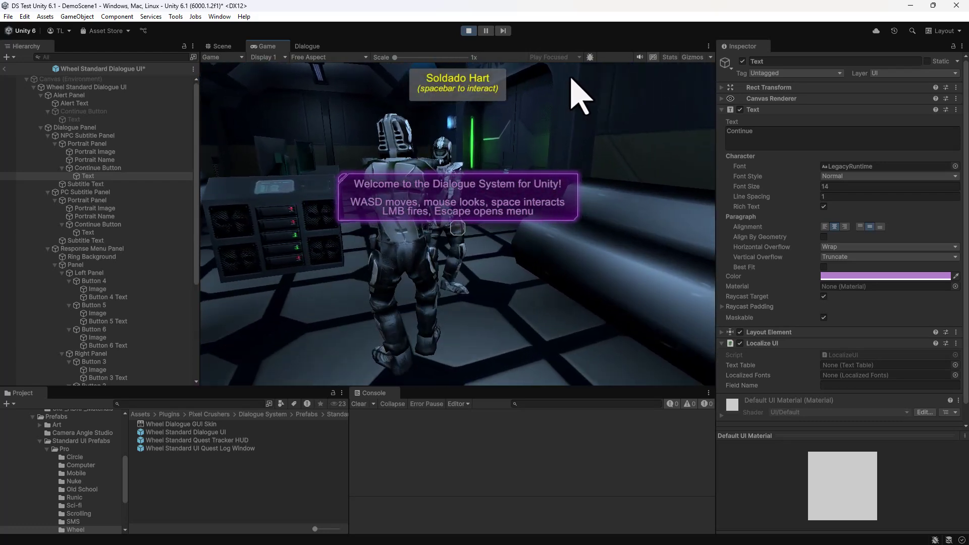
{"action": "key", "text": "space"}
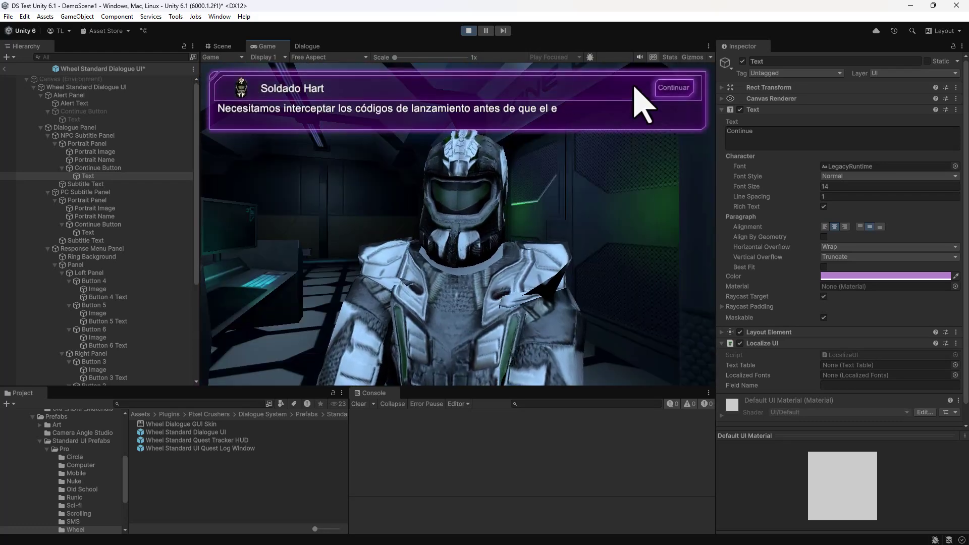
{"action": "left_click", "coordinate": [666, 93]}
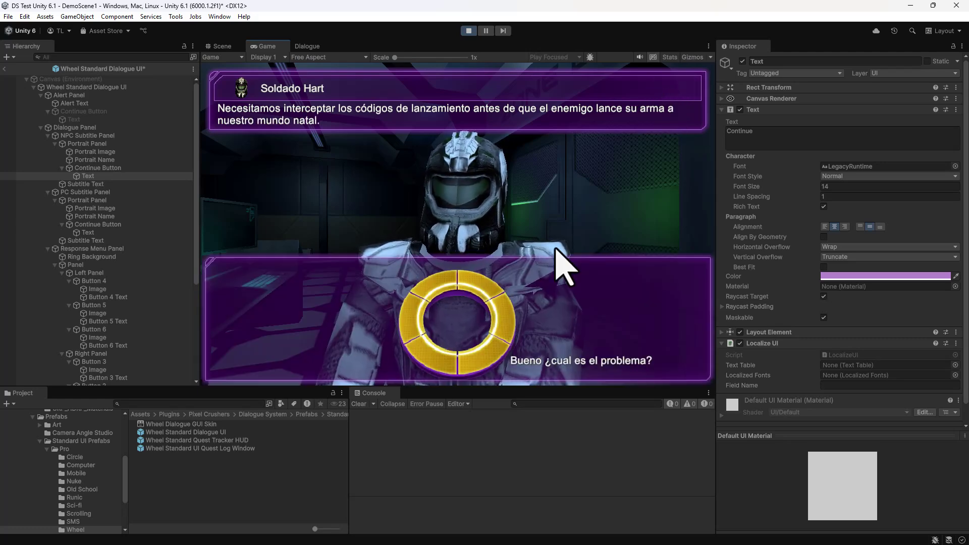
{"action": "left_click", "coordinate": [485, 346]}
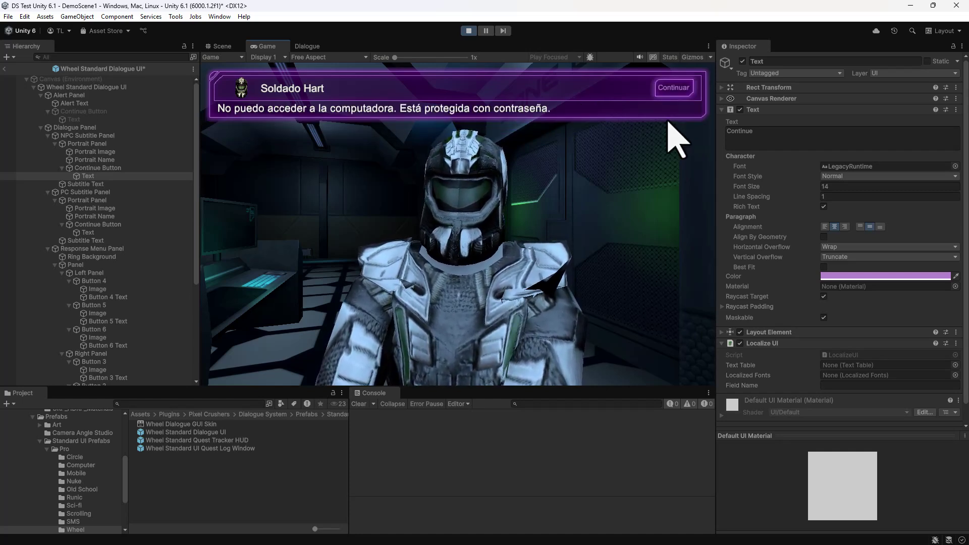
{"action": "left_click", "coordinate": [671, 89]}
{"action": "left_click", "coordinate": [481, 359]}
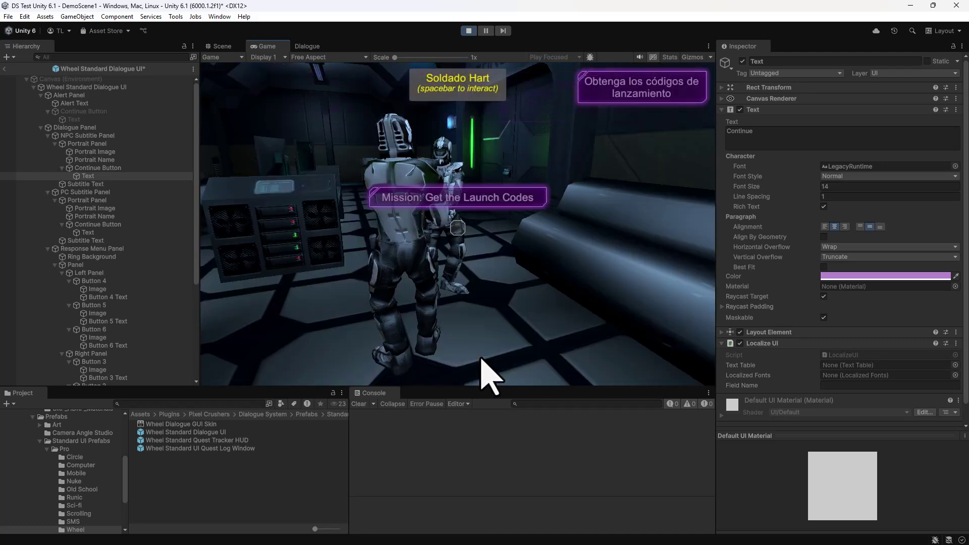
Check the Spanish description of the "Obtenga los códigos de lanzamiento" quest in the game's Quest Log, and stop play mode
{"action": "key", "text": "Escape"}
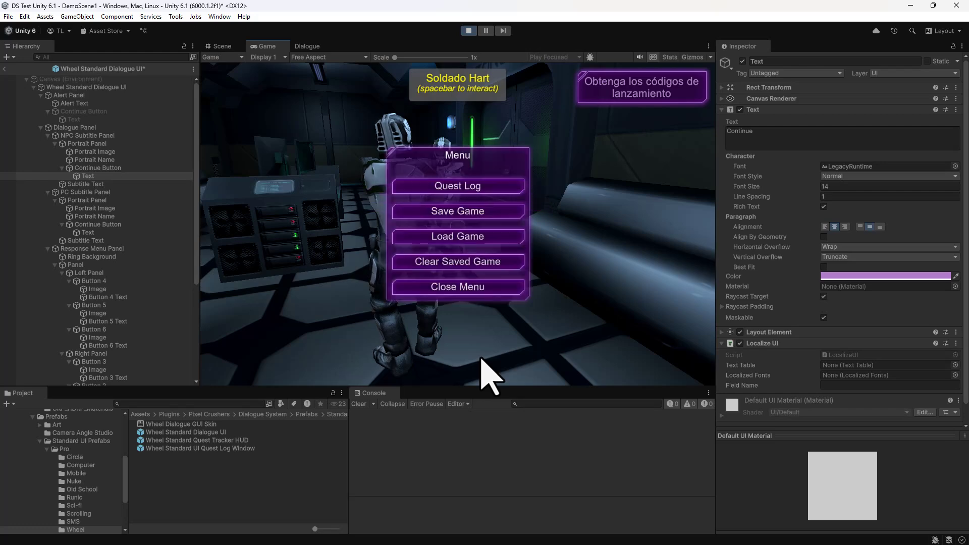
{"action": "left_click", "coordinate": [464, 188]}
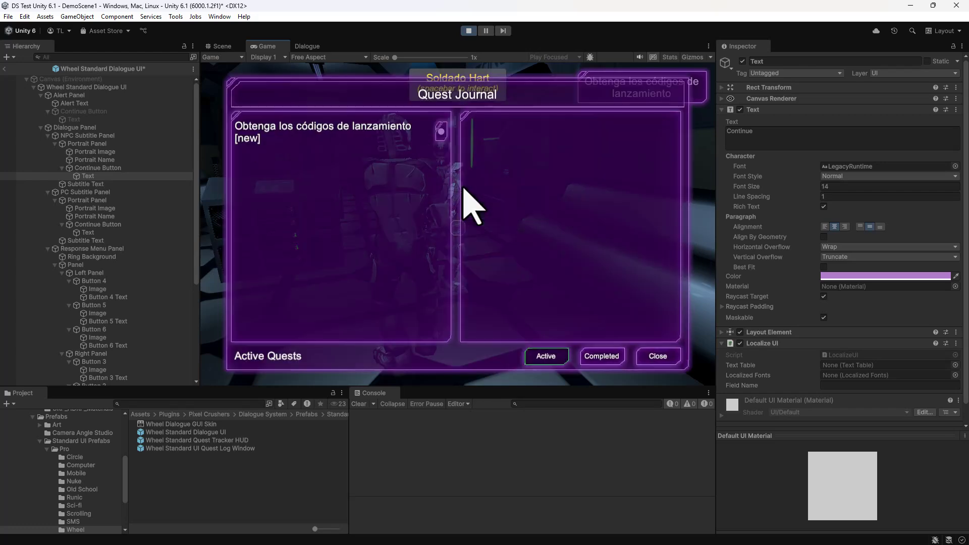
{"action": "left_click", "coordinate": [287, 127]}
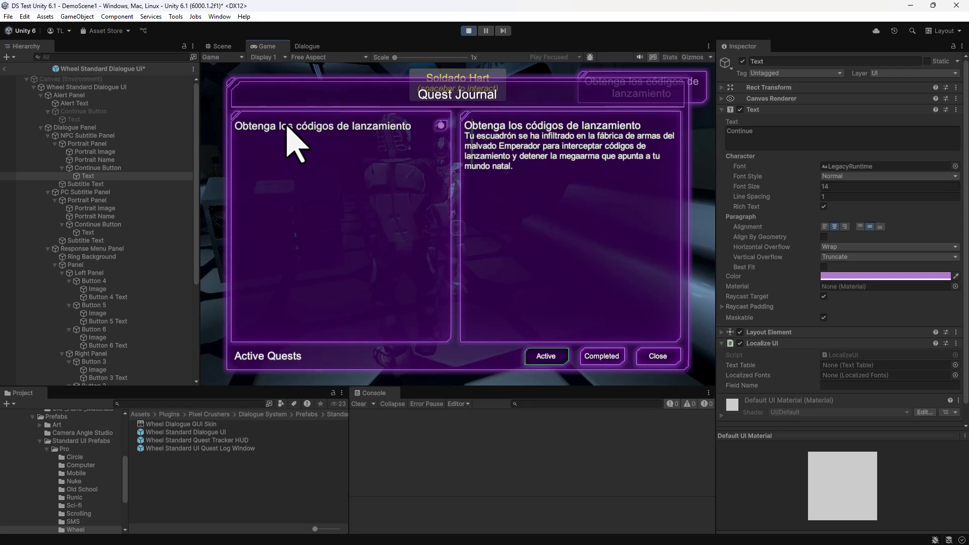
{"action": "left_click", "coordinate": [470, 31]}
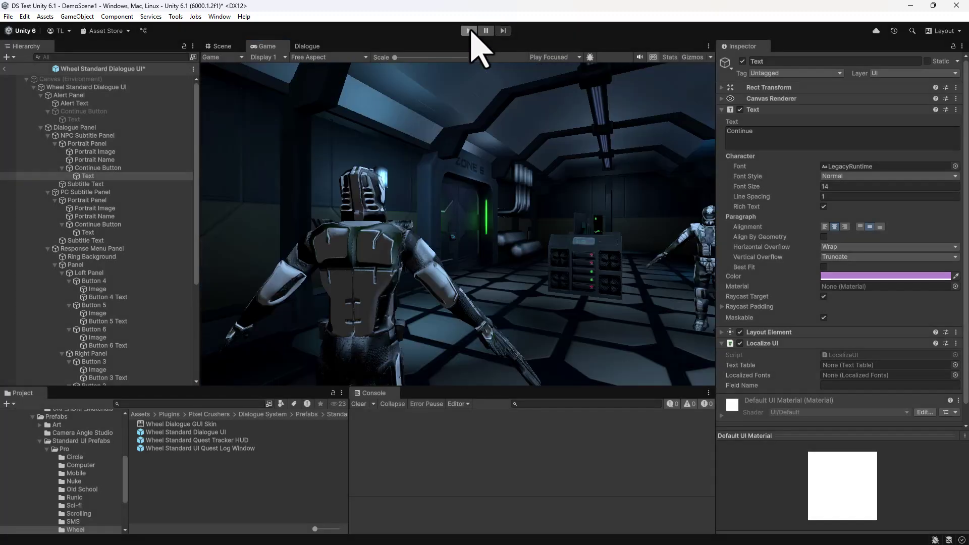